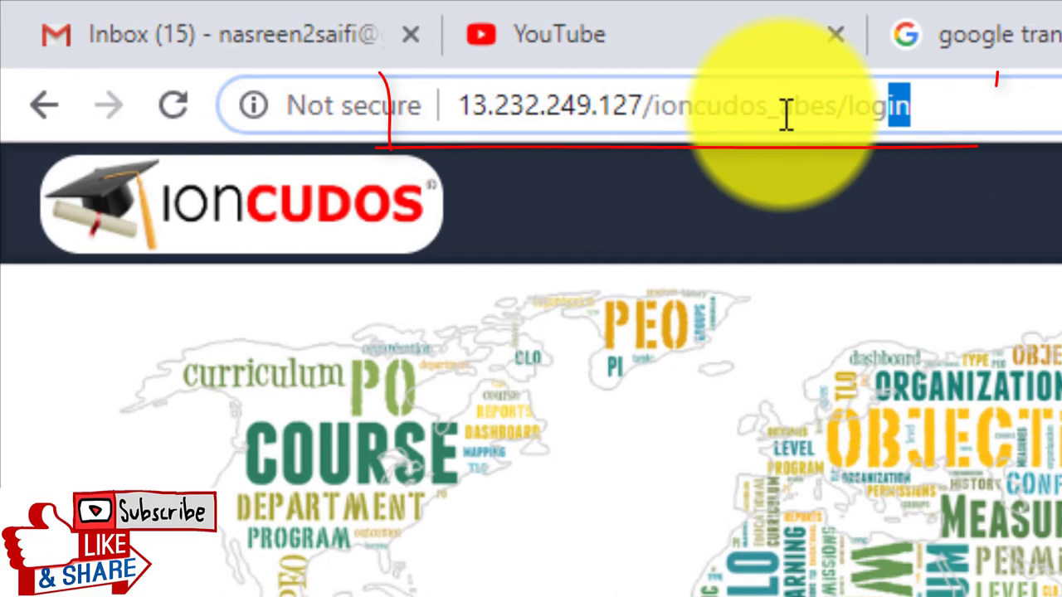
Sign in to IonCUDOS with the username and password to reach the Home page.
{"action": "left_click_drag", "start_coordinate": [580, 67], "coordinate": [292, 68]}
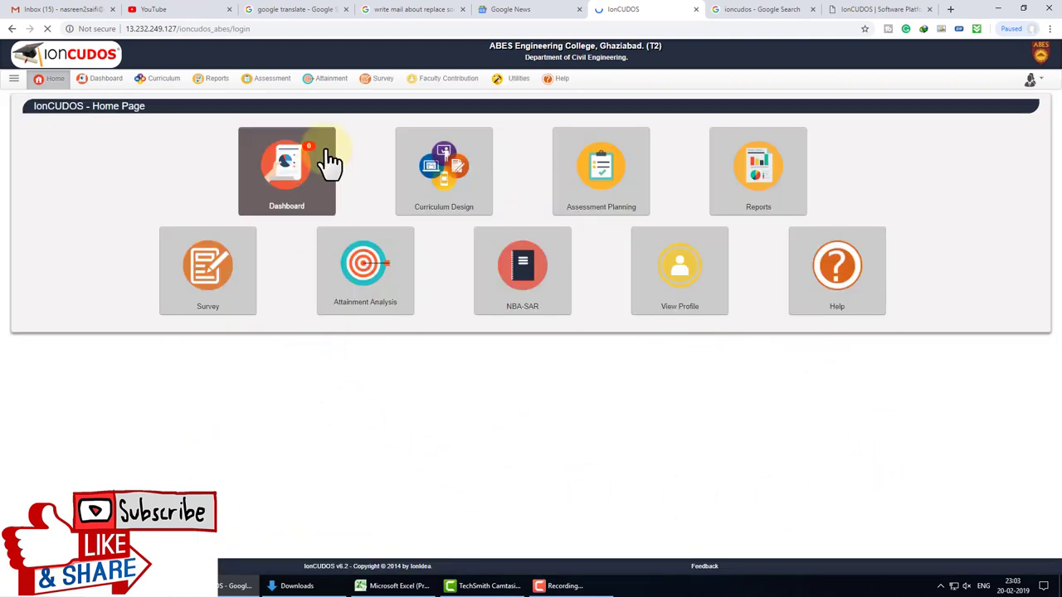
Open CIA Data Import for Civil Engineering, B.Tech in CE 2017-2021, Term 3 - Semester.
{"action": "left_click", "coordinate": [342, 92]}
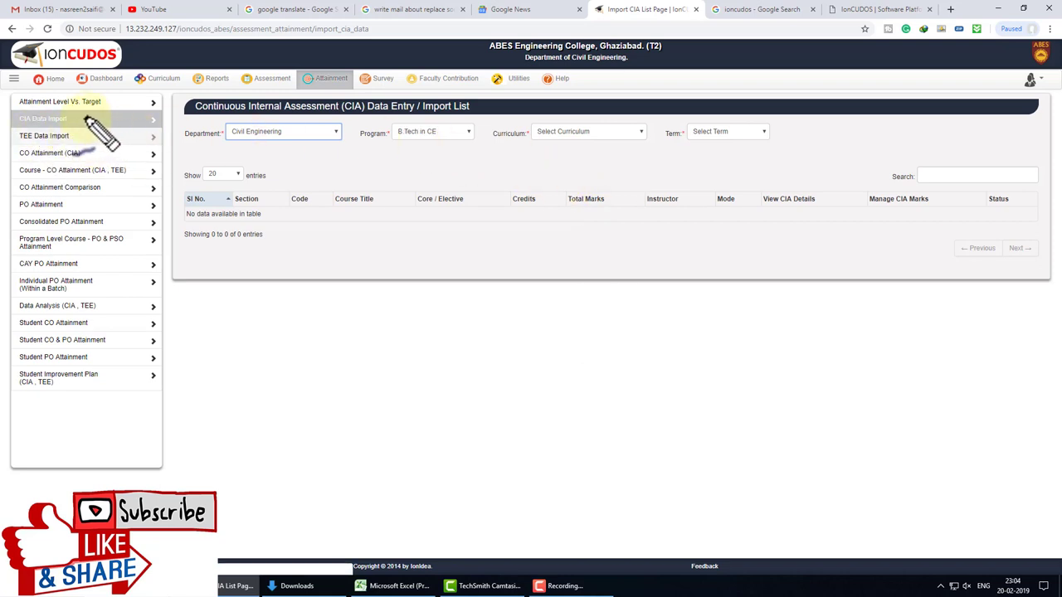
{"action": "left_click_drag", "start_coordinate": [86, 119], "coordinate": [81, 122]}
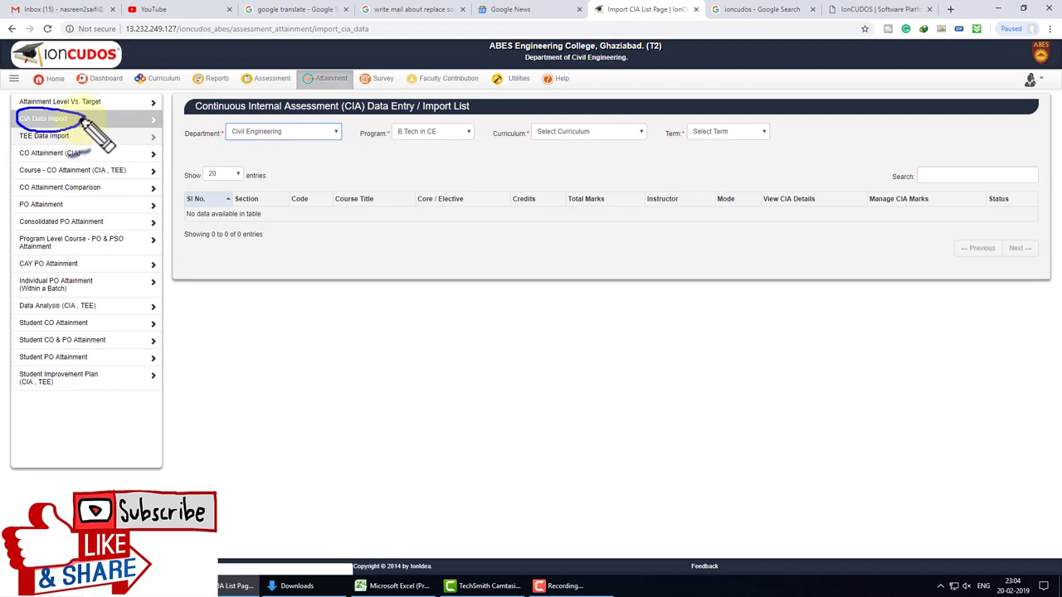
{"action": "left_click_drag", "start_coordinate": [83, 124], "coordinate": [254, 151]}
{"action": "mouse_move", "coordinate": [344, 120]}
{"action": "left_mouse_down"}
{"action": "mouse_move", "coordinate": [351, 148]}
{"action": "mouse_move", "coordinate": [502, 136]}
{"action": "left_mouse_up"}
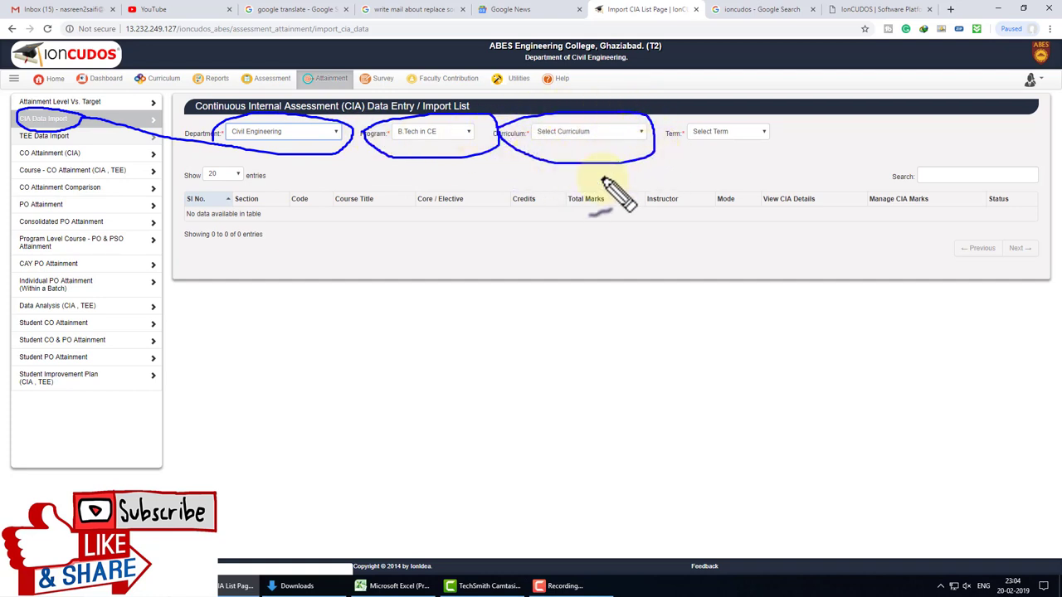
{"action": "left_click_drag", "start_coordinate": [664, 131], "coordinate": [682, 141]}
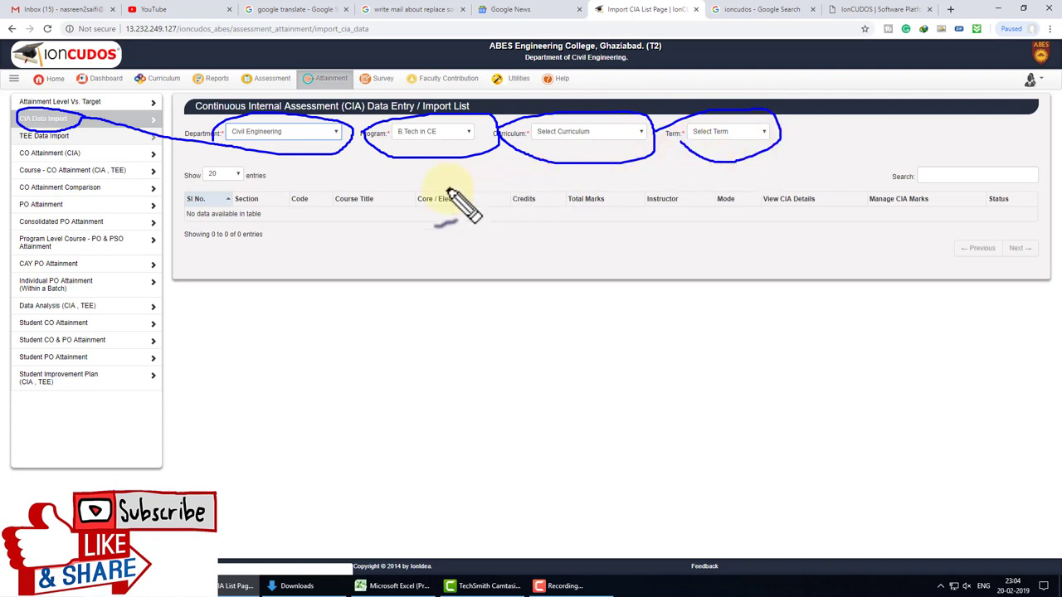
{"action": "mouse_move", "coordinate": [209, 192]}
{"action": "left_mouse_down"}
{"action": "mouse_move", "coordinate": [285, 220]}
{"action": "mouse_move", "coordinate": [201, 188]}
{"action": "mouse_move", "coordinate": [213, 194]}
{"action": "left_mouse_up"}
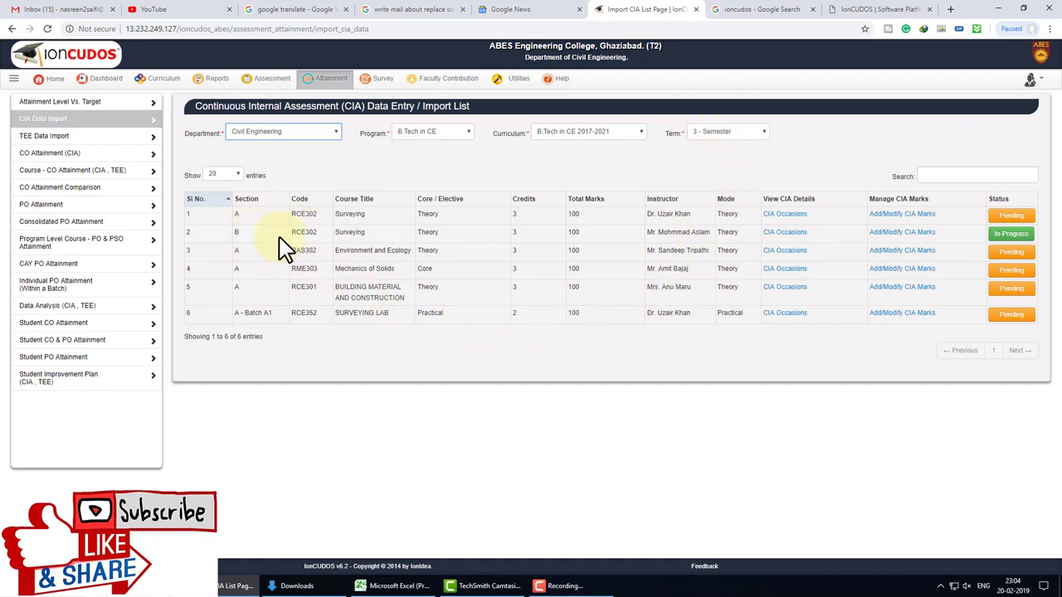
Open CIA marks for Surveying RCE302 section B and download its marks template into Excel.
{"action": "left_click", "coordinate": [370, 236]}
{"action": "left_click", "coordinate": [896, 235]}
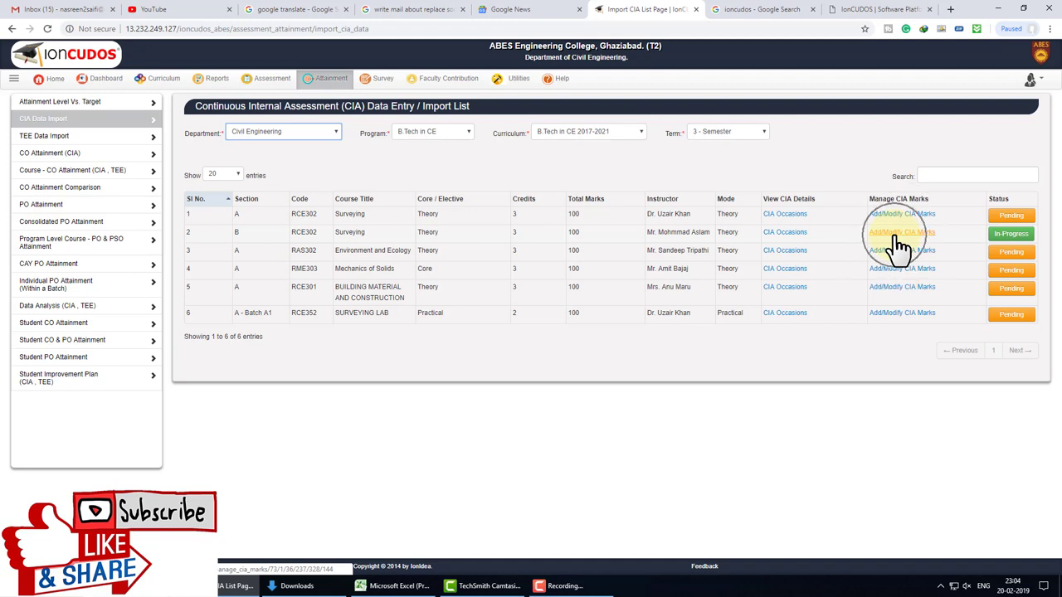
{"action": "left_click", "coordinate": [898, 239]}
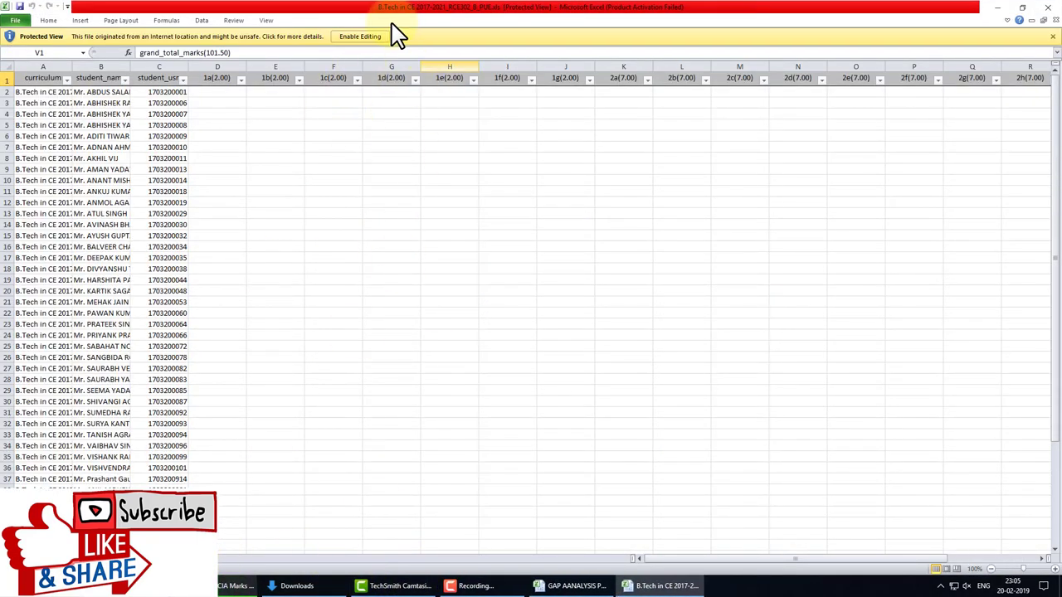
Enable editing on the marks template and widen columns A and B.
{"action": "left_click", "coordinate": [366, 36]}
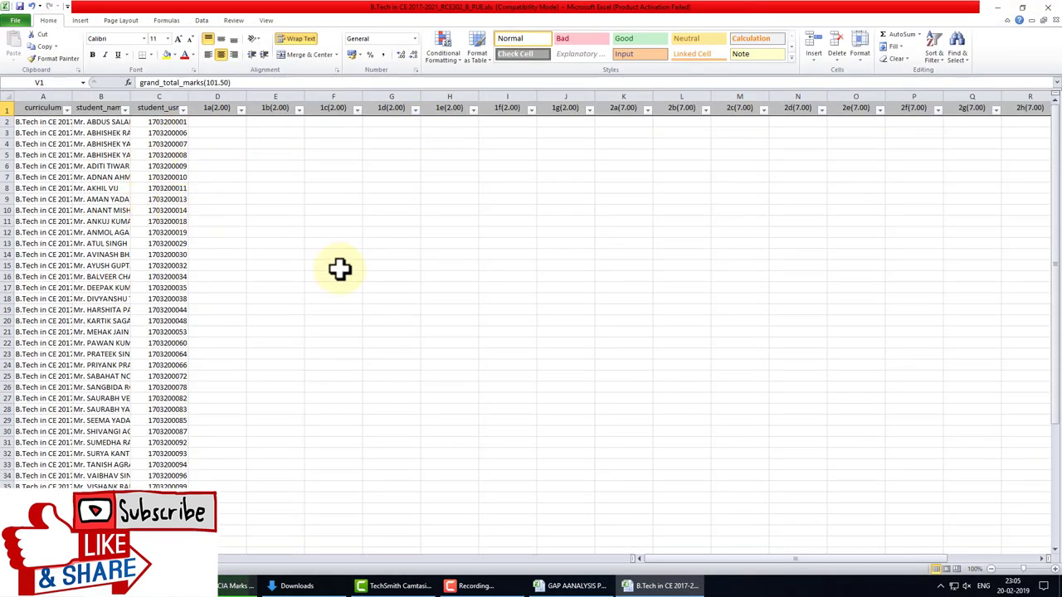
{"action": "double_click", "coordinate": [71, 97]}
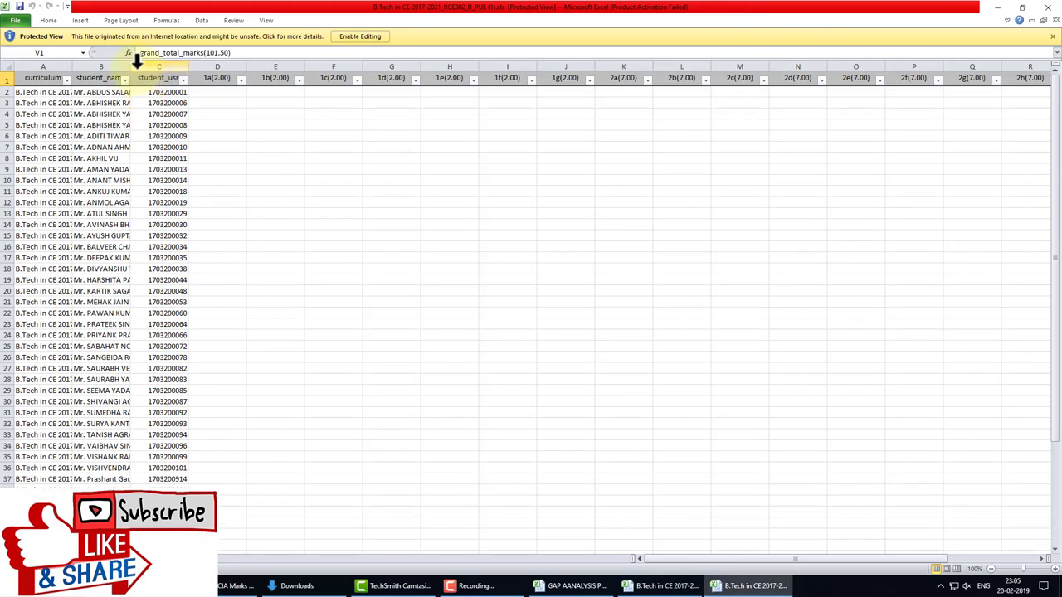
{"action": "left_click", "coordinate": [339, 37]}
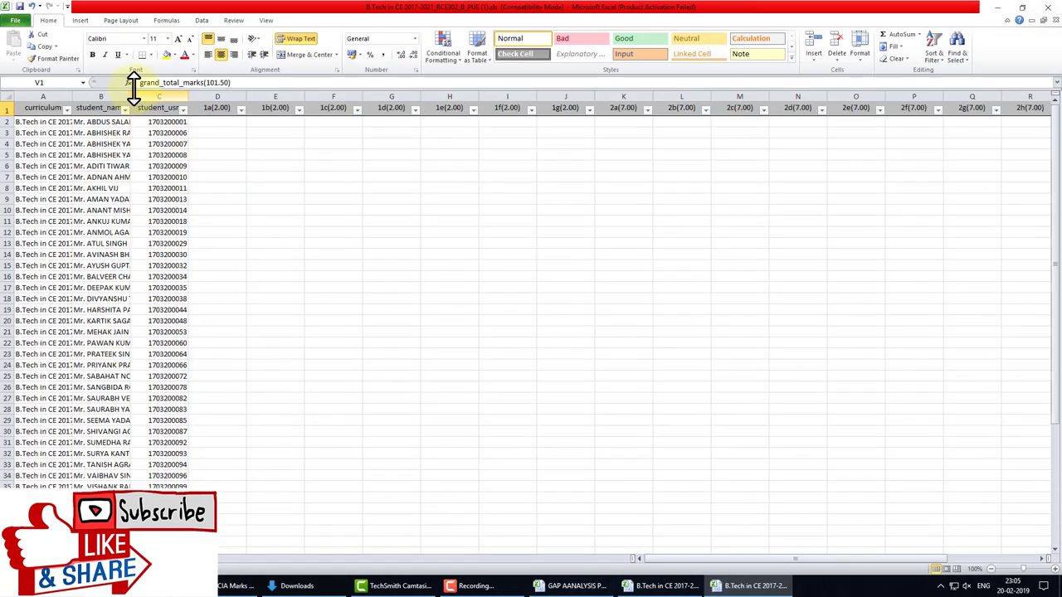
{"action": "left_click_drag", "start_coordinate": [131, 93], "coordinate": [145, 94]}
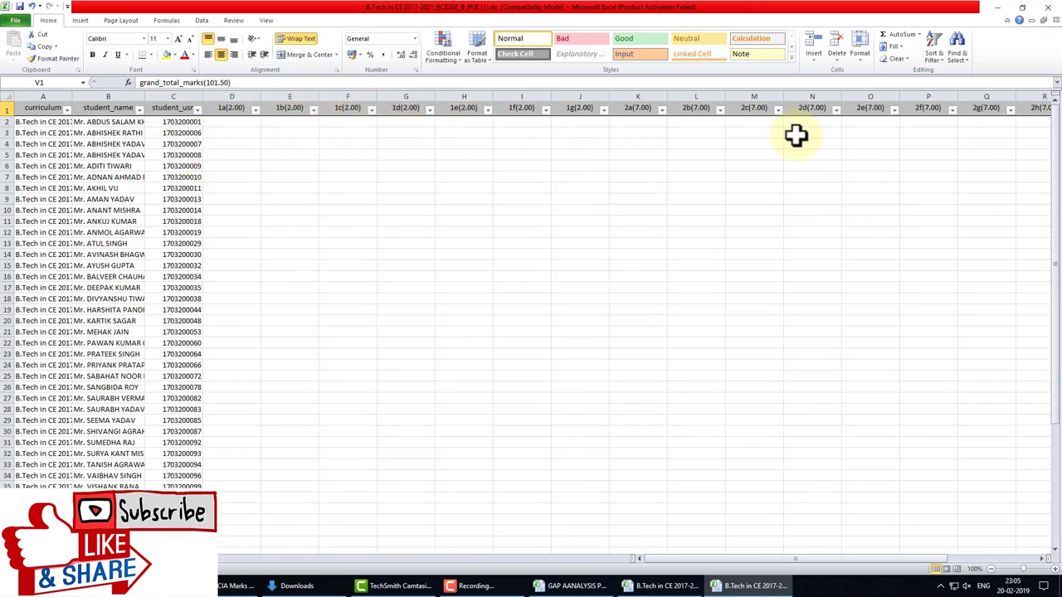
Sort the template rows by student_usn, smallest to largest.
{"action": "left_click", "coordinate": [1032, 558]}
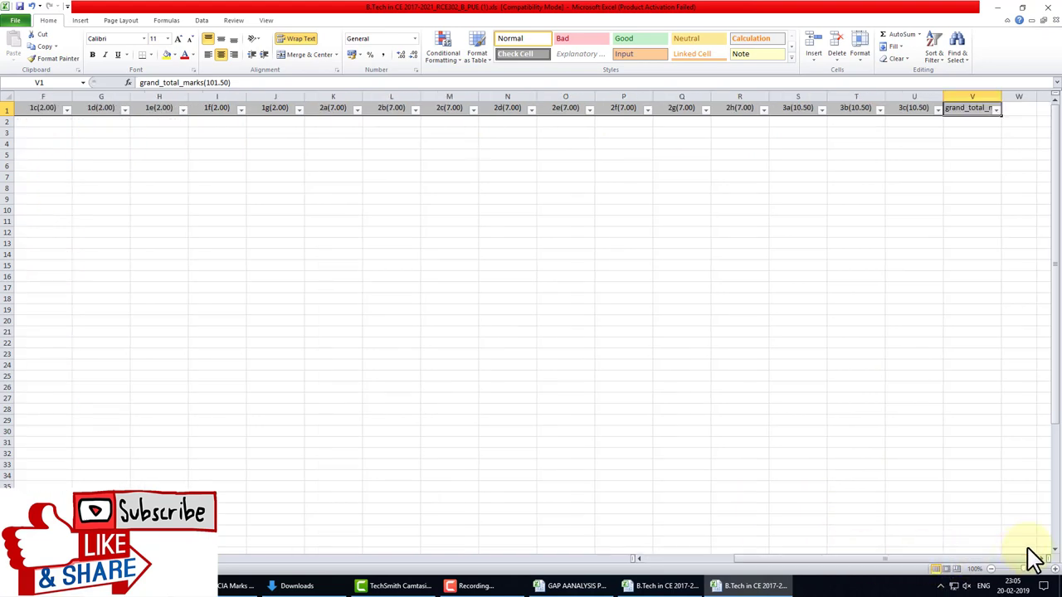
{"action": "left_click", "coordinate": [745, 559]}
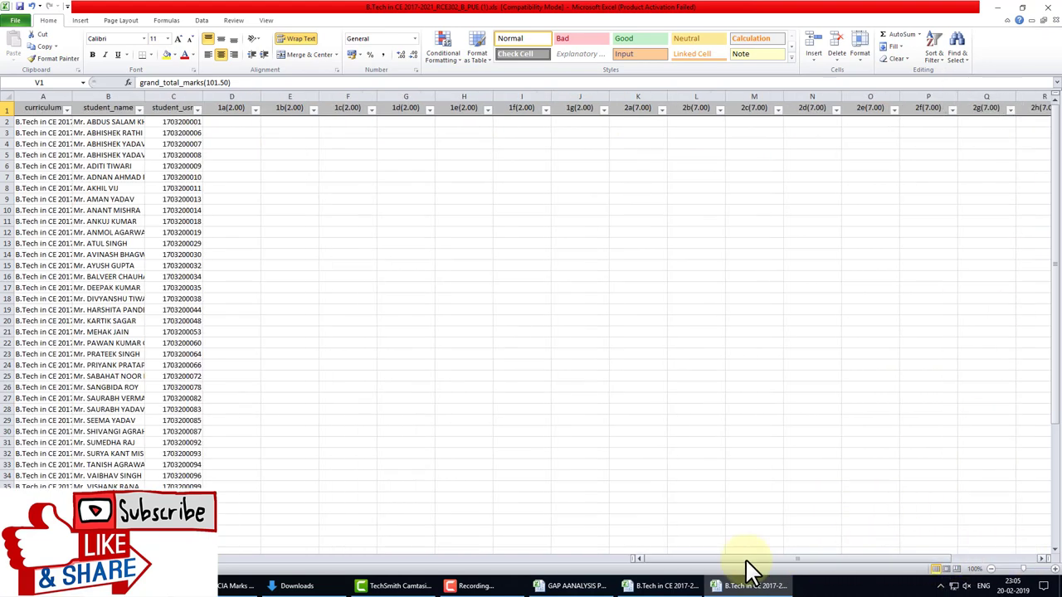
{"action": "left_click", "coordinate": [197, 110]}
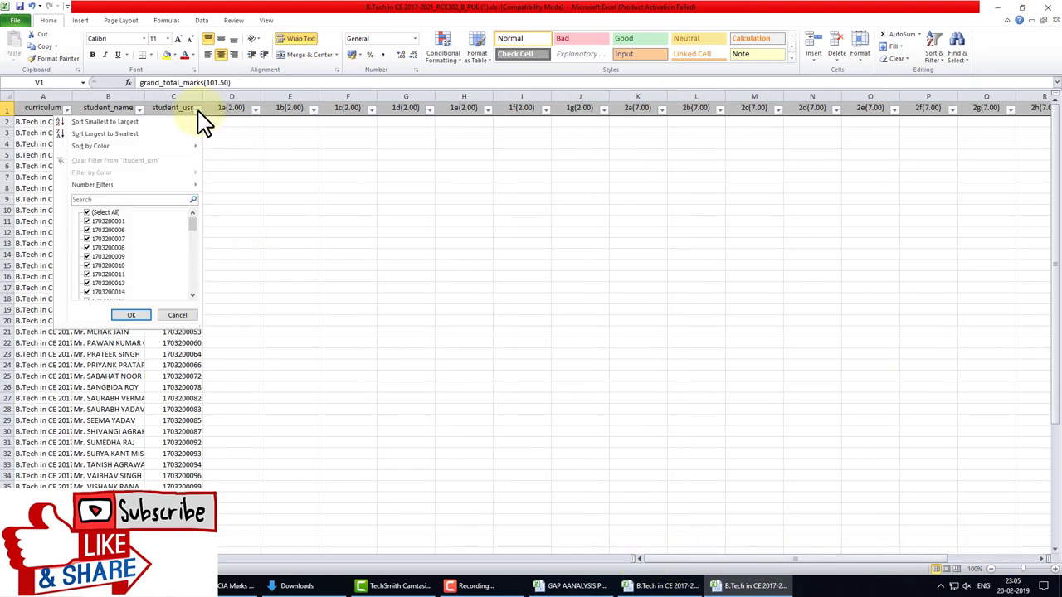
{"action": "left_click", "coordinate": [137, 122]}
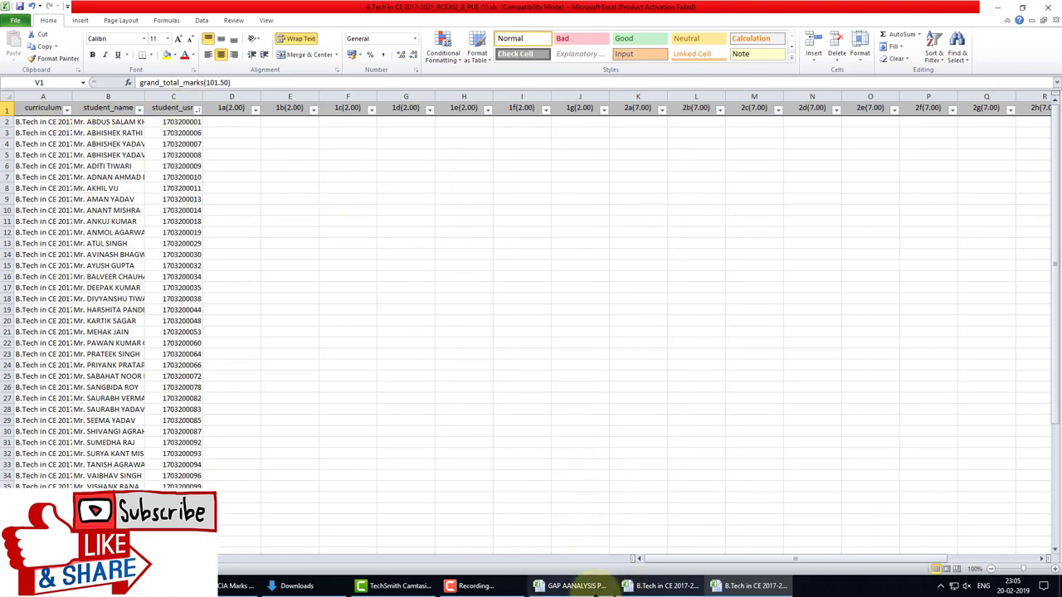
{"action": "left_click", "coordinate": [614, 591]}
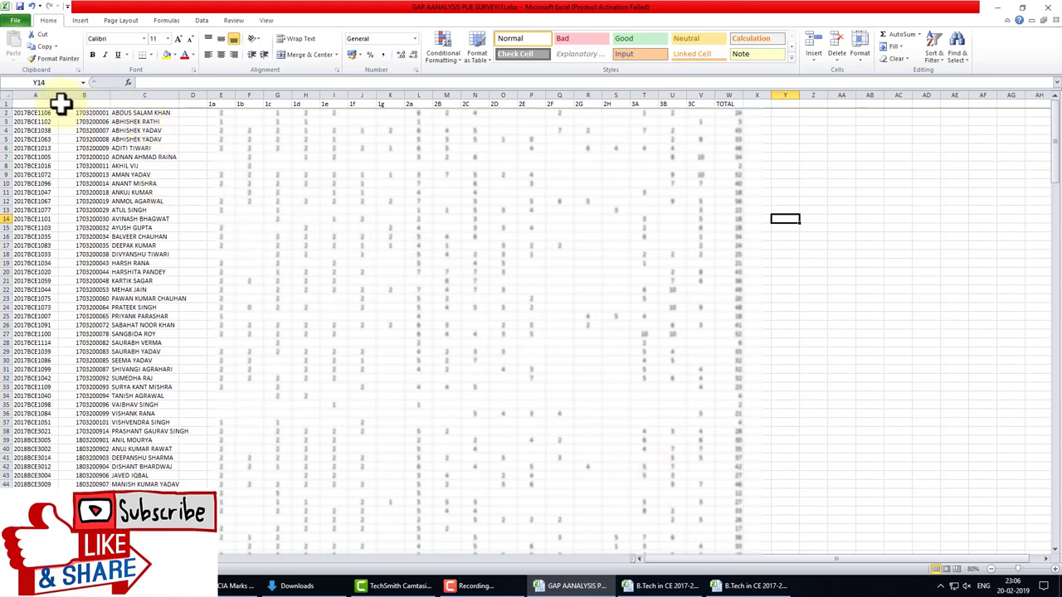
Add filters to the survey sheet's header row and sort by roll A to Z.
{"action": "left_click", "coordinate": [4, 103]}
{"action": "left_click", "coordinate": [934, 52]}
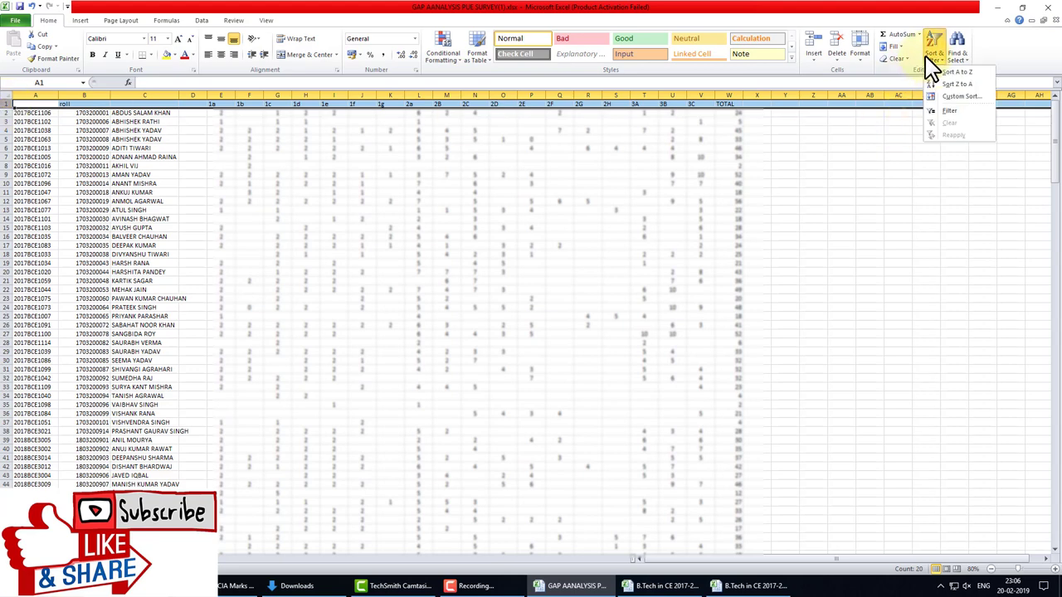
{"action": "left_click", "coordinate": [947, 116]}
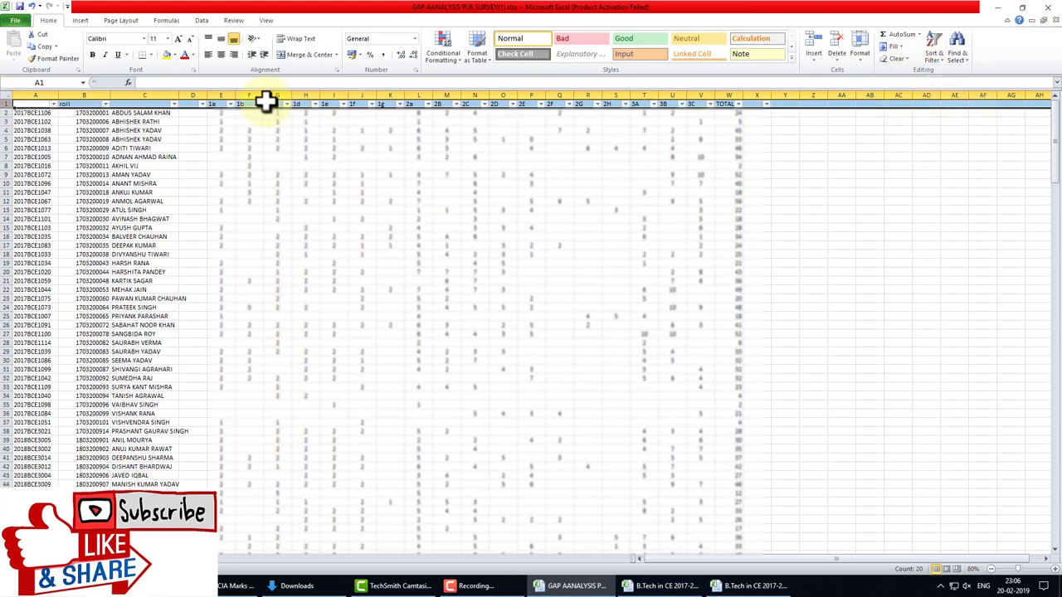
{"action": "left_click", "coordinate": [106, 103]}
{"action": "left_click", "coordinate": [59, 115]}
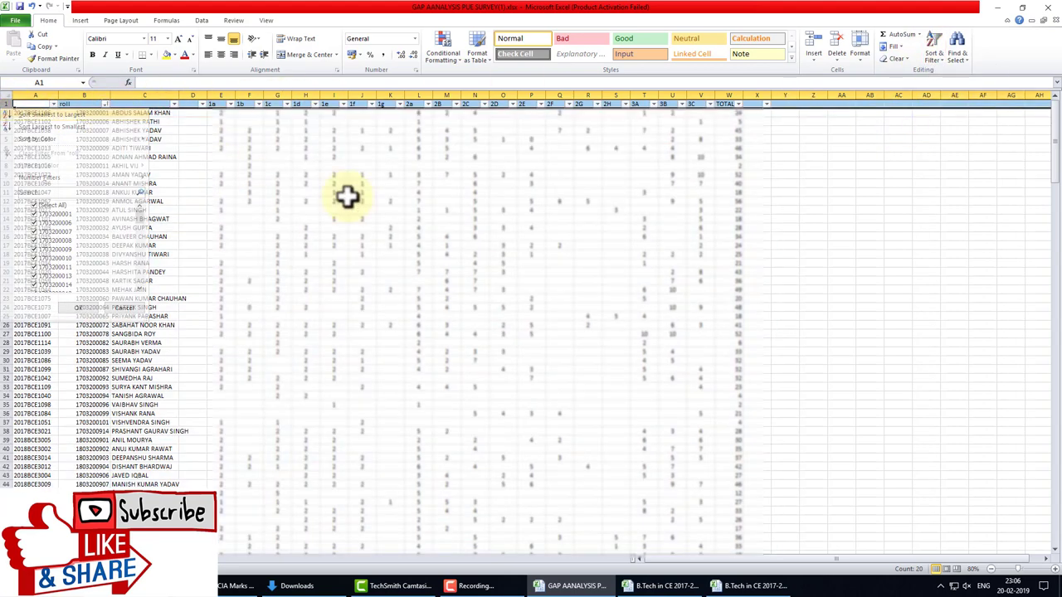
{"action": "left_click", "coordinate": [523, 245]}
Copy the survey marks block E2:V55 and return to the RCE302 template.
{"action": "left_click", "coordinate": [218, 113]}
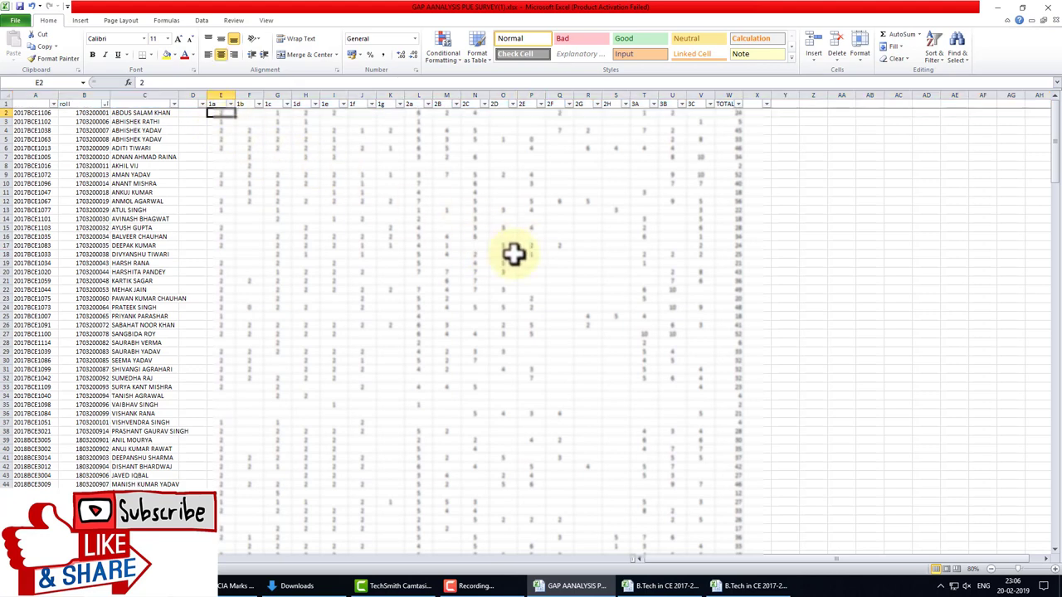
{"action": "scroll", "coordinate": [539, 262], "scroll_direction": "down", "scroll_amount": 5}
{"action": "left_click", "coordinate": [699, 448], "text": "shift"}
{"action": "scroll", "coordinate": [706, 368], "scroll_direction": "up", "scroll_amount": 5}
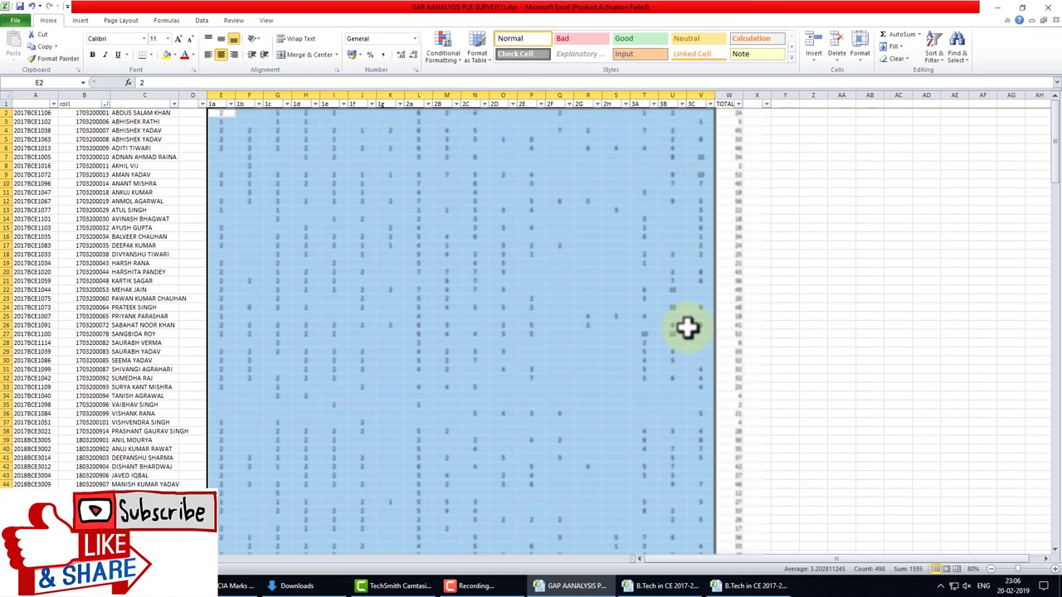
{"action": "key", "text": "ctrl+c"}
{"action": "left_click", "coordinate": [738, 585]}
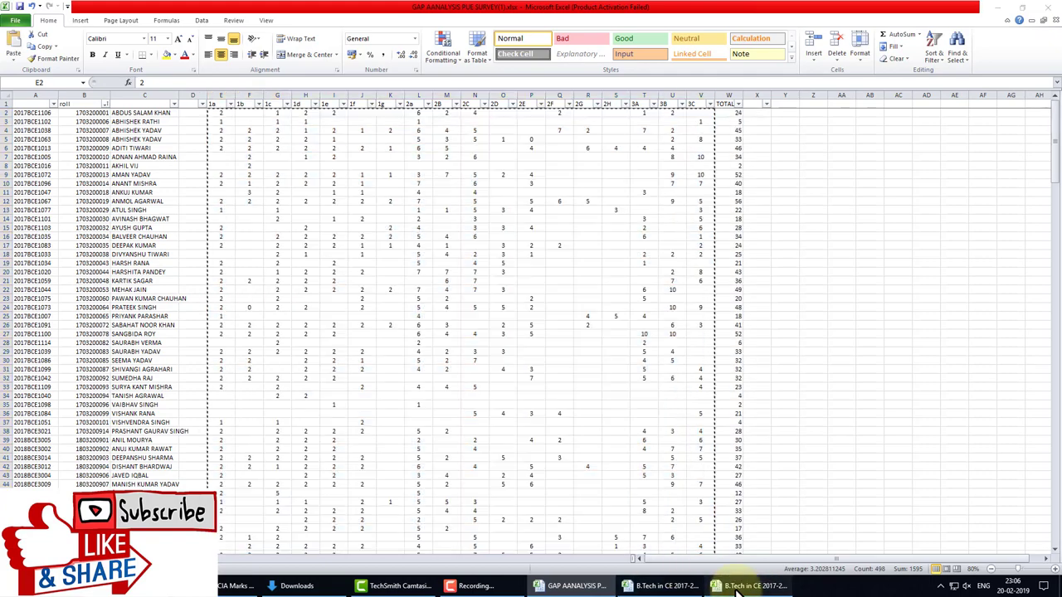
Paste the copied survey marks into the template starting at cell D2.
{"action": "right_click", "coordinate": [233, 123]}
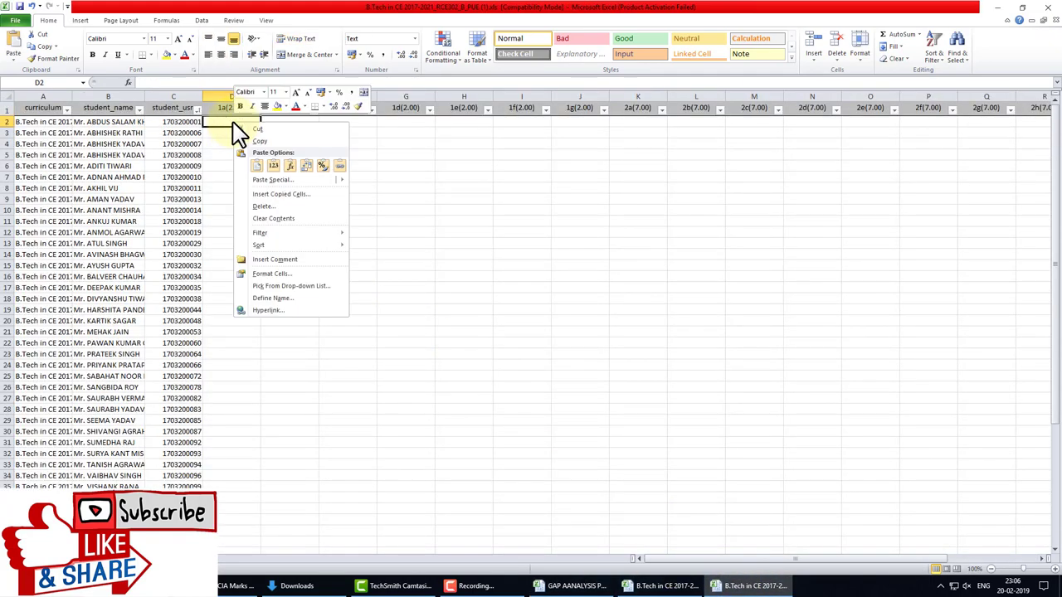
{"action": "left_click", "coordinate": [273, 169]}
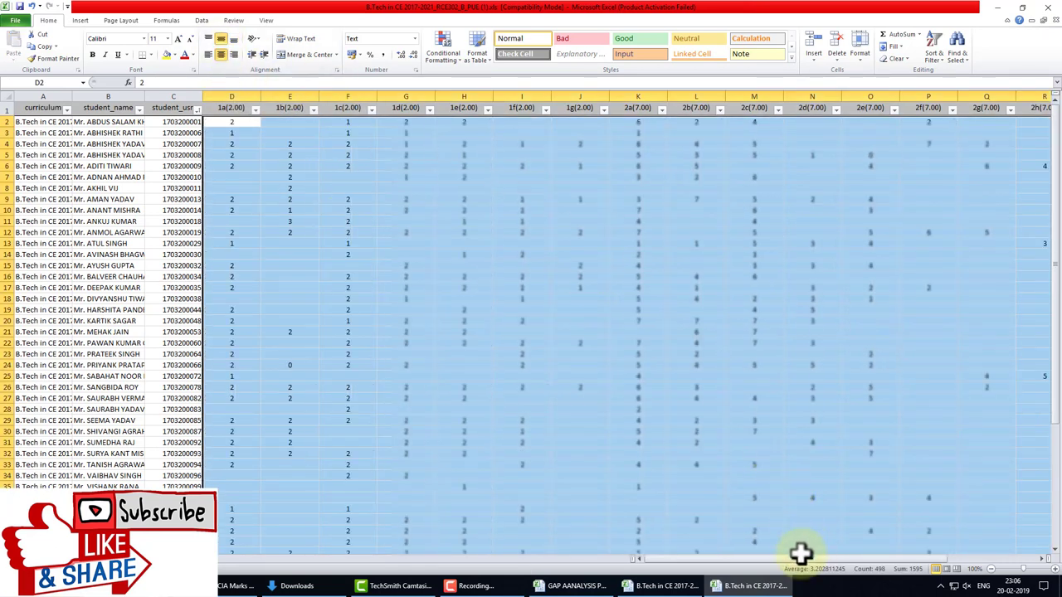
{"action": "left_click_drag", "start_coordinate": [796, 557], "coordinate": [960, 571]}
{"action": "left_click", "coordinate": [958, 124]}
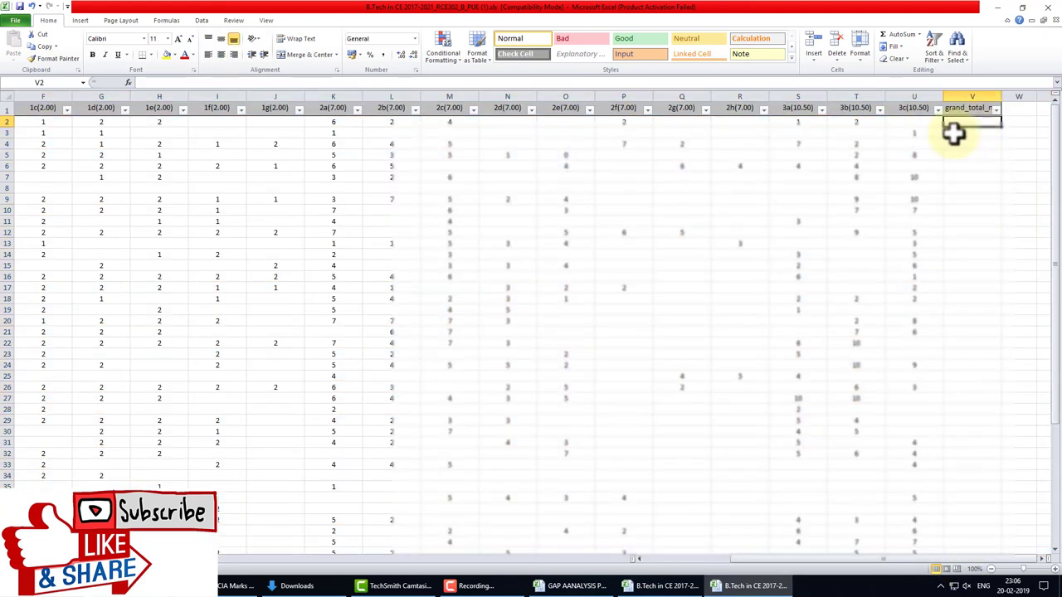
{"action": "left_click", "coordinate": [977, 570]}
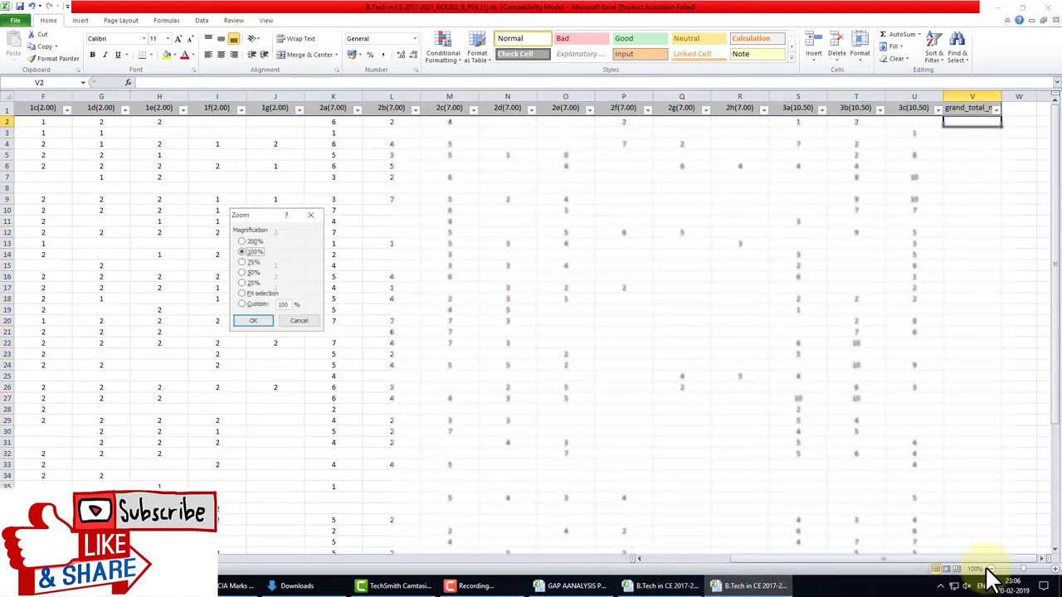
{"action": "left_click", "coordinate": [286, 322]}
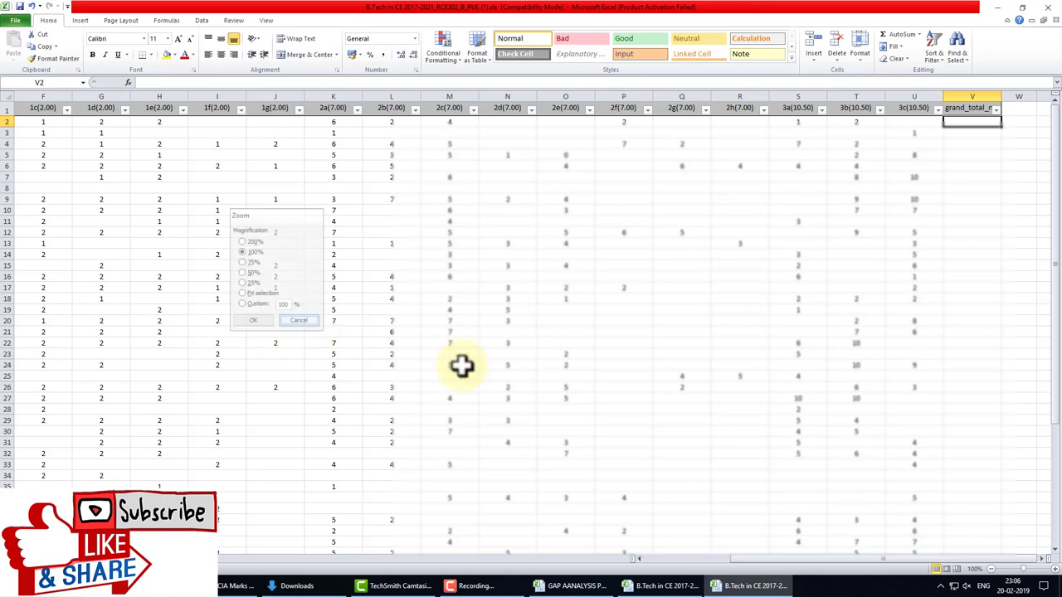
AutoSum D2:U2 into V2 as grand total and fill it down for every student.
{"action": "left_click", "coordinate": [992, 572]}
{"action": "left_click", "coordinate": [991, 572]}
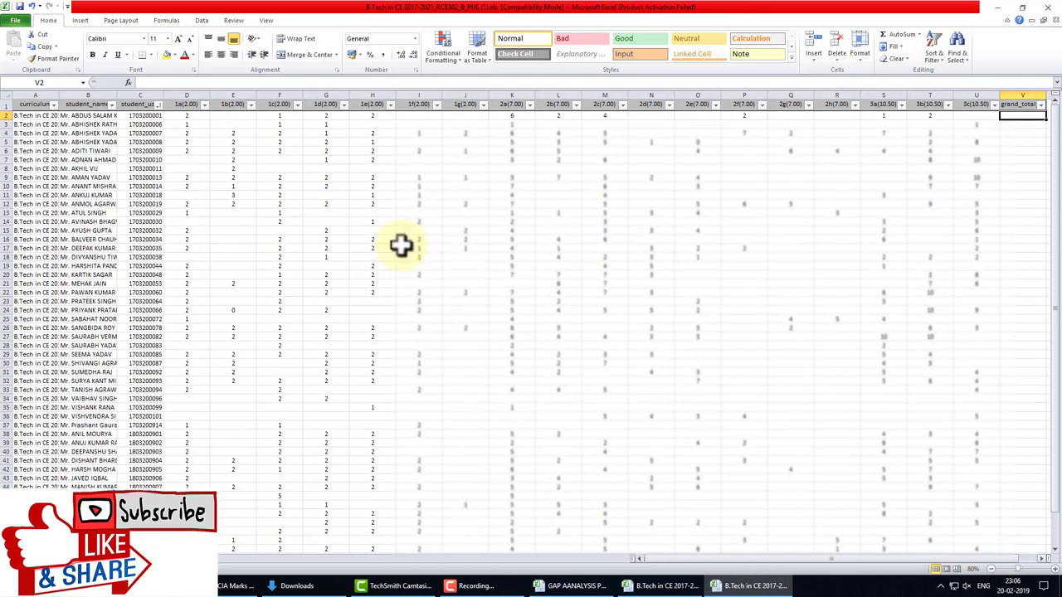
{"action": "left_click", "coordinate": [199, 116]}
{"action": "left_click_drag", "start_coordinate": [199, 116], "coordinate": [1007, 119]}
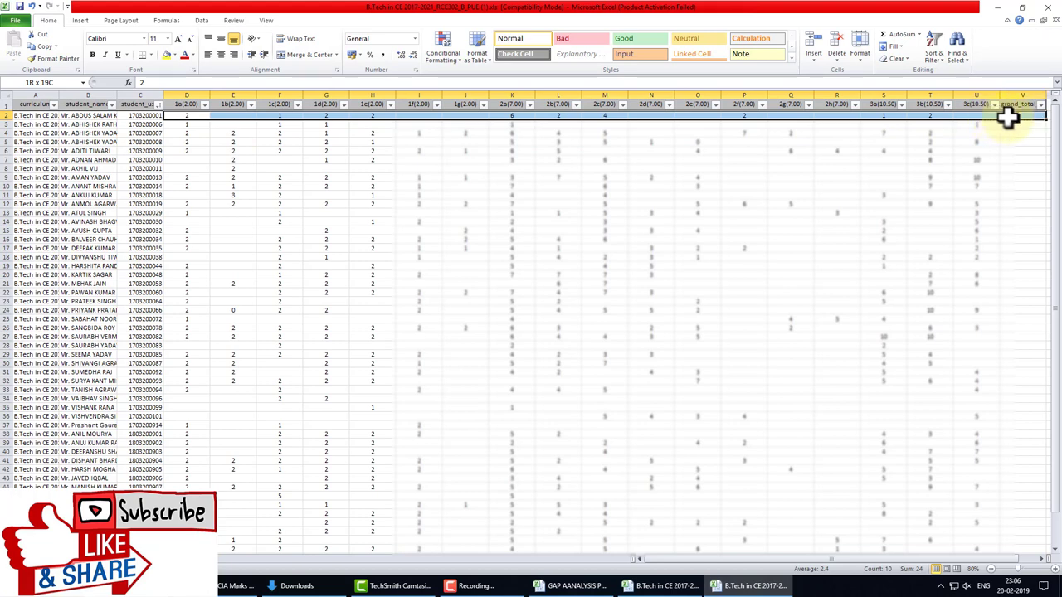
{"action": "left_click", "coordinate": [893, 37]}
{"action": "left_click", "coordinate": [898, 45]}
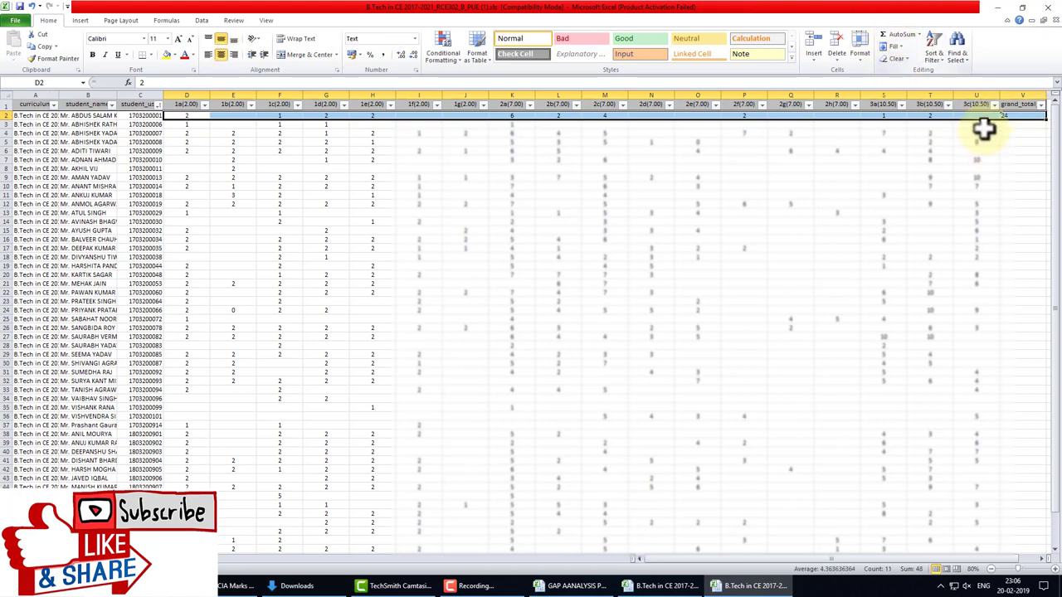
{"action": "left_click", "coordinate": [1024, 116]}
{"action": "double_click", "coordinate": [1045, 120]}
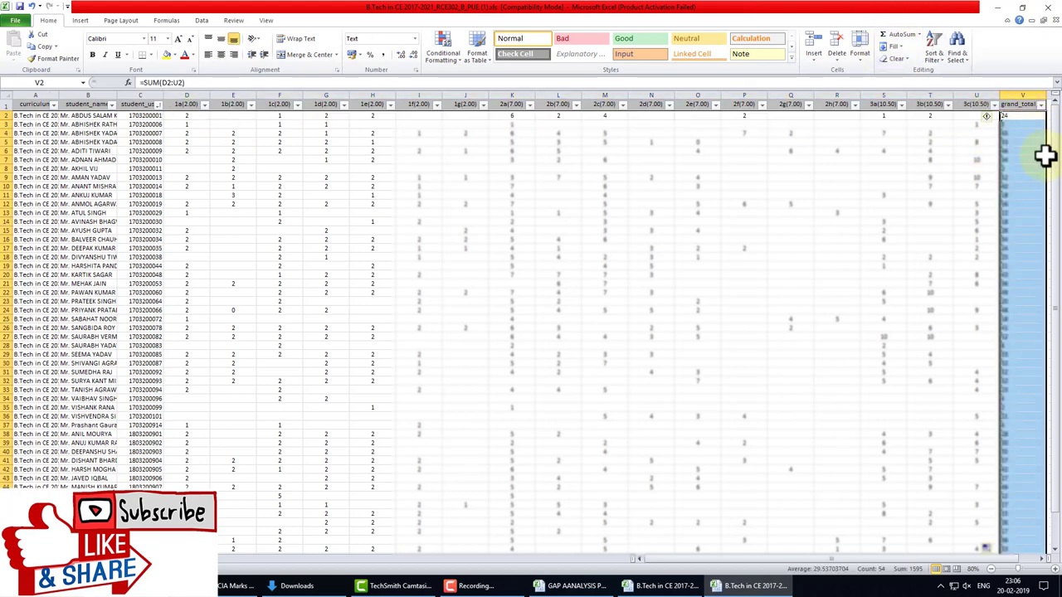
{"action": "scroll", "coordinate": [966, 327], "scroll_direction": "down", "scroll_amount": 5}
{"action": "left_click", "coordinate": [783, 495]}
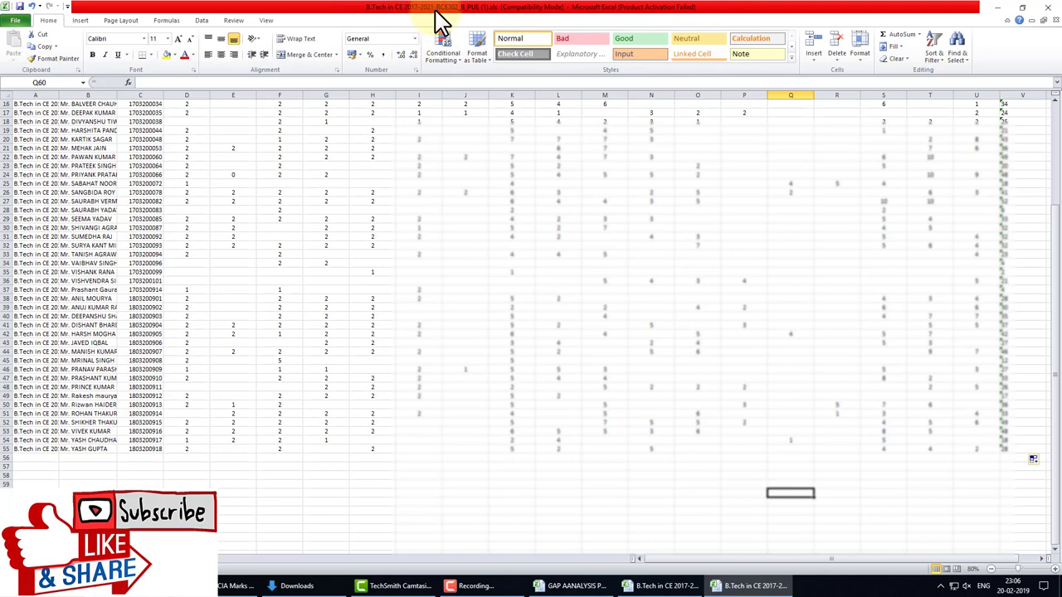
Save the marks workbook in its older format and close Excel.
{"action": "left_click", "coordinate": [1047, 8]}
{"action": "left_click", "coordinate": [485, 308]}
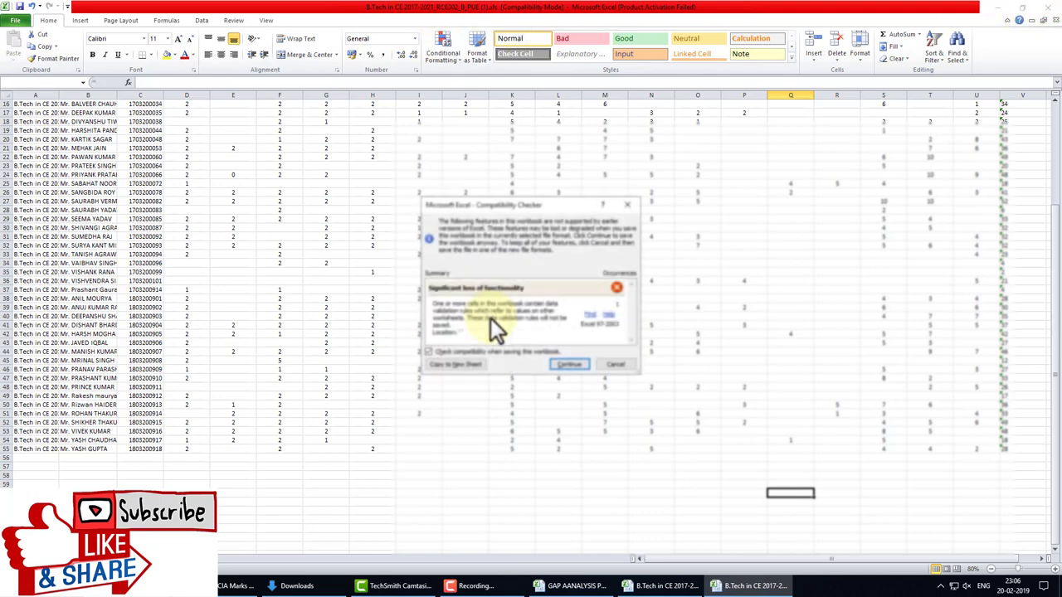
{"action": "left_click", "coordinate": [565, 364]}
Return to the Chrome CIA marks page and open Import on the PUE row.
{"action": "left_click", "coordinate": [234, 586]}
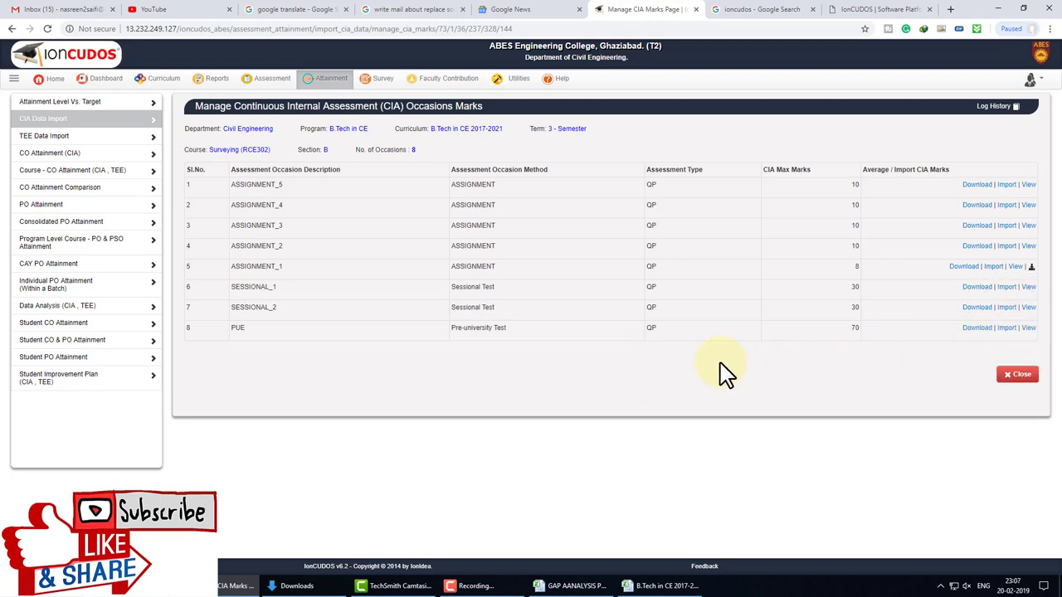
{"action": "left_click", "coordinate": [1008, 328]}
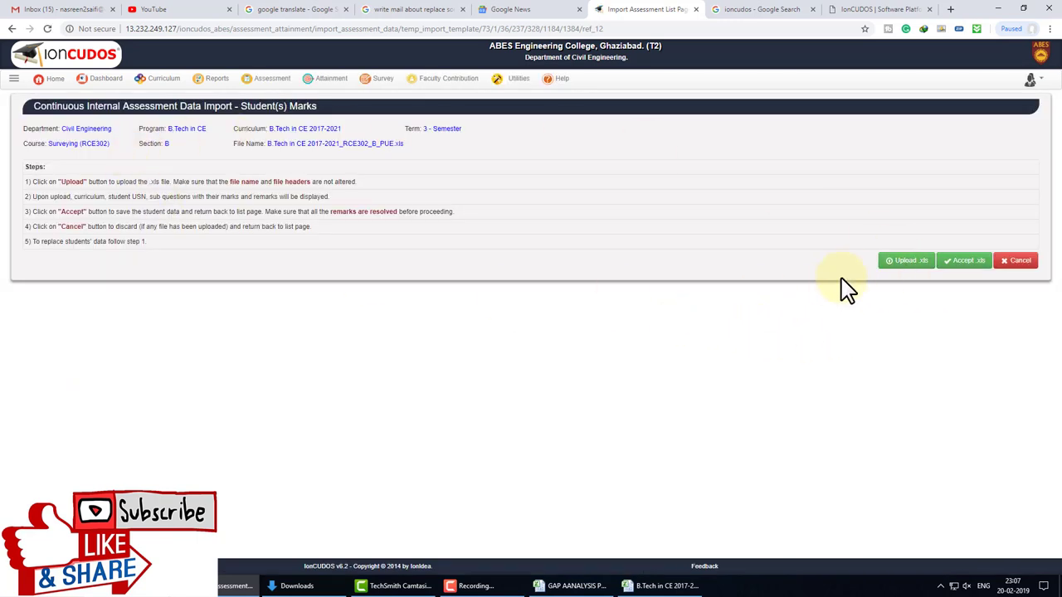
Upload B.Tech in CE 2017-2021_RCE302_B_PUE (1).xls from Downloads to preview the marks.
{"action": "left_click", "coordinate": [915, 263]}
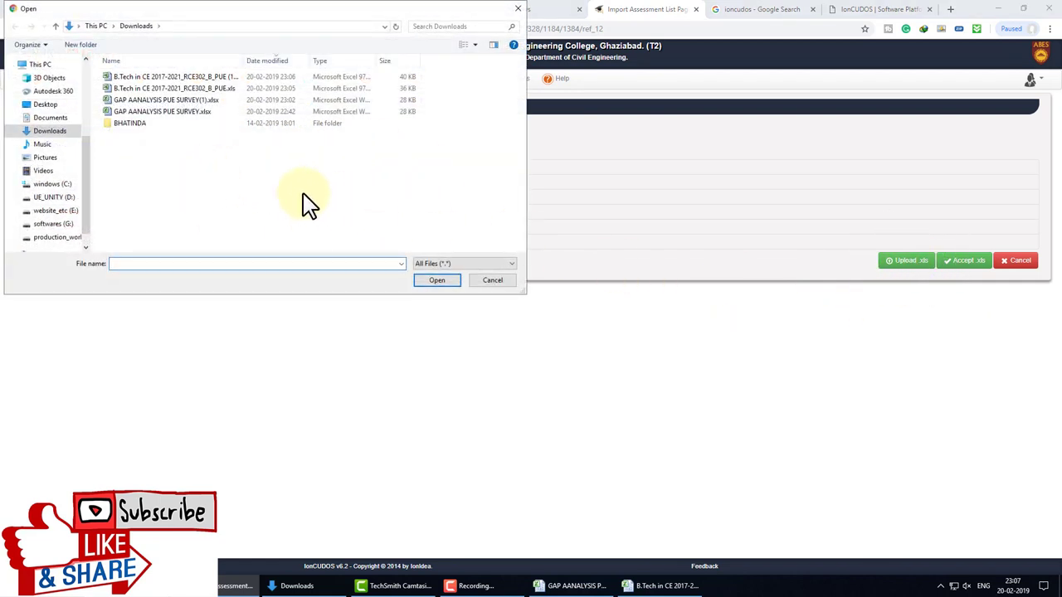
{"action": "left_click", "coordinate": [170, 76]}
{"action": "left_click", "coordinate": [437, 280]}
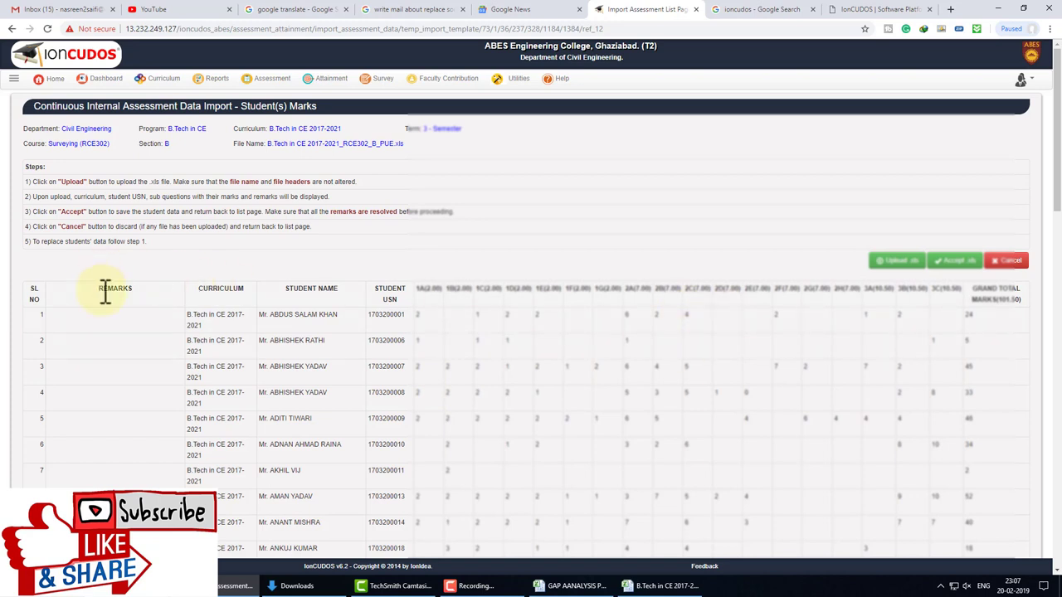
{"action": "left_click_drag", "start_coordinate": [133, 281], "coordinate": [137, 292]}
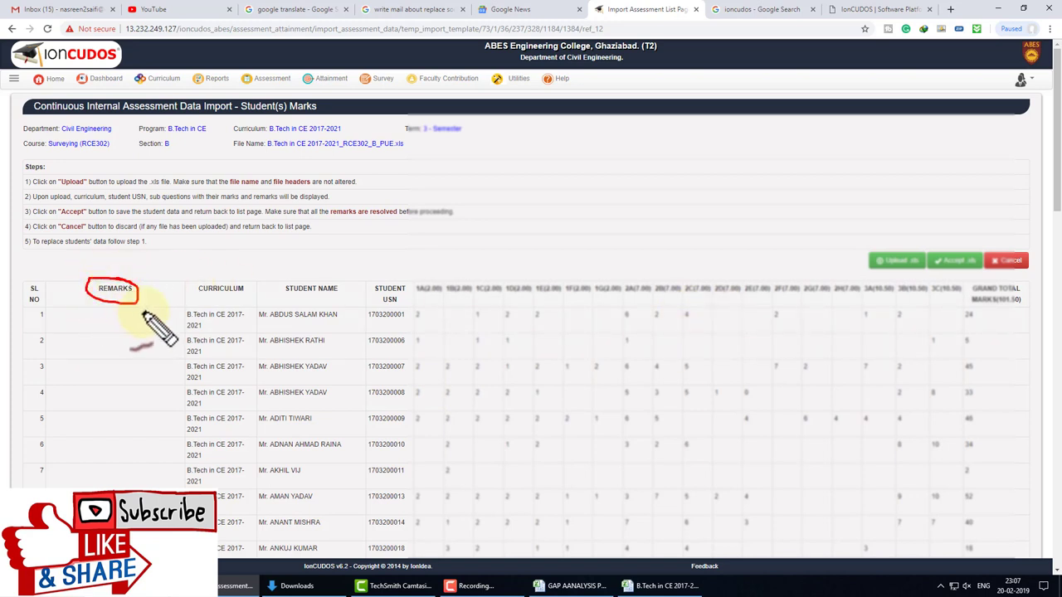
{"action": "scroll", "coordinate": [151, 308], "scroll_direction": "down", "scroll_amount": 2}
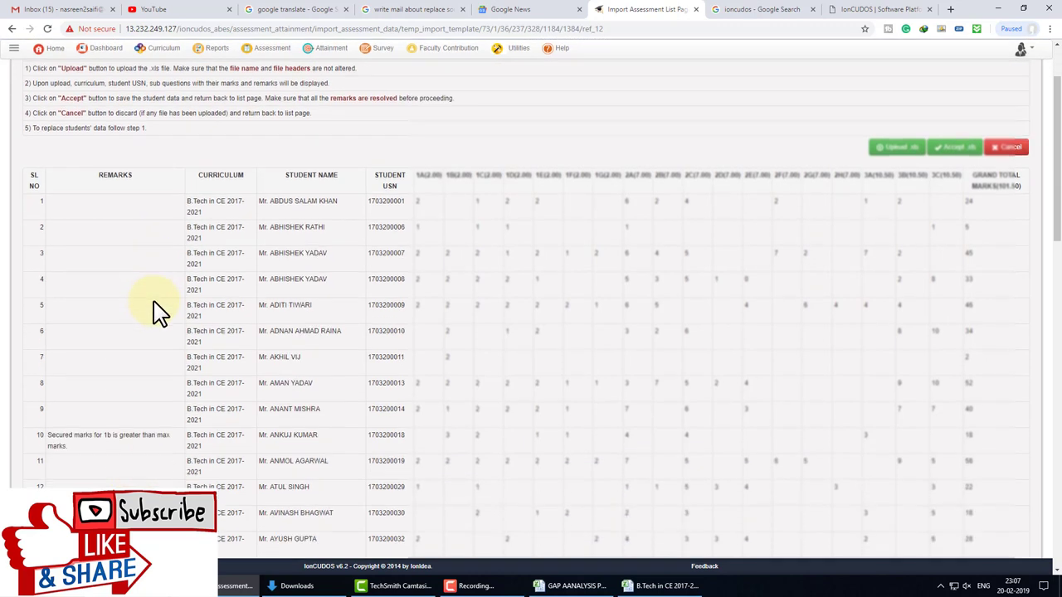
{"action": "left_click_drag", "start_coordinate": [45, 374], "coordinate": [51, 345]}
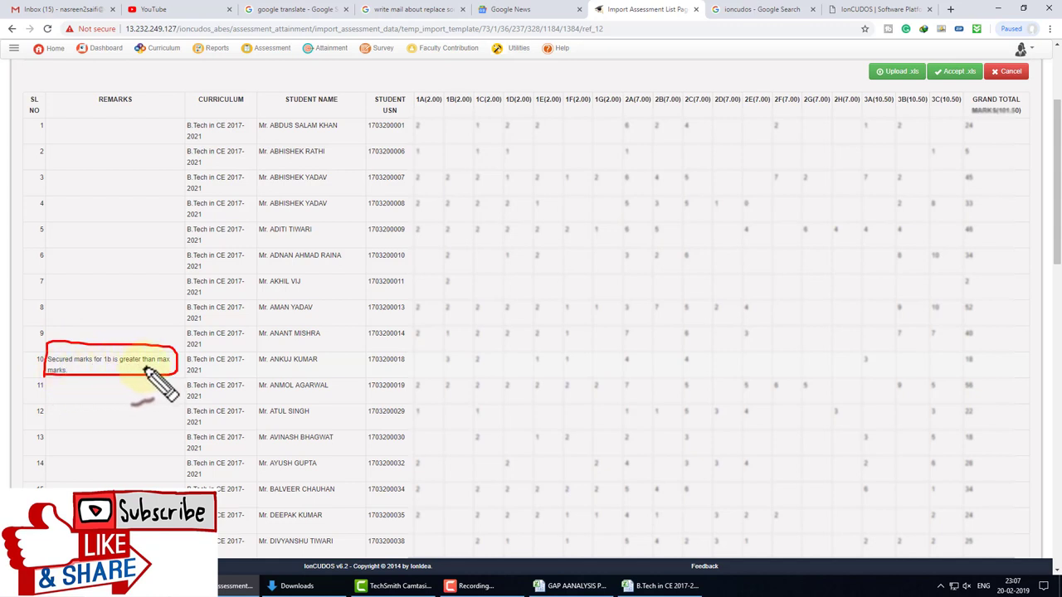
{"action": "key", "text": "Escape"}
{"action": "key", "text": "ctrl+2"}
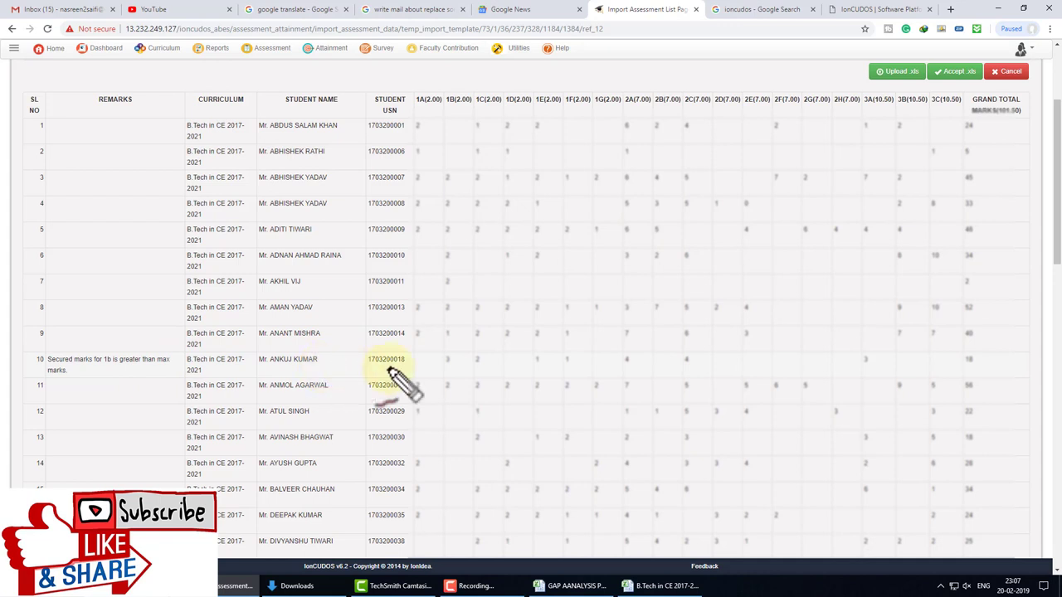
{"action": "left_click_drag", "start_coordinate": [168, 358], "coordinate": [161, 365]}
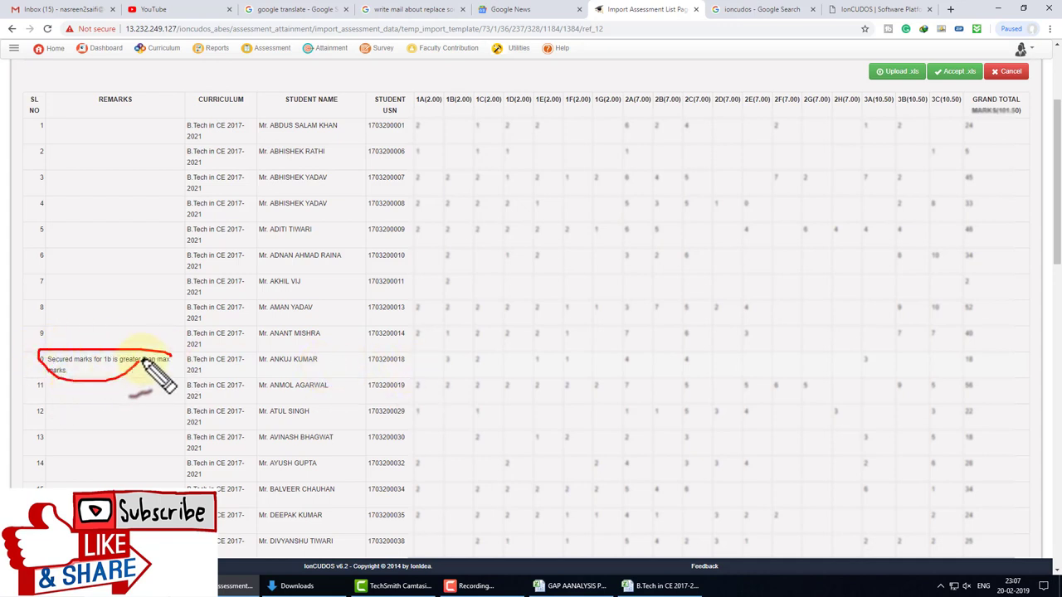
{"action": "left_click_drag", "start_coordinate": [458, 353], "coordinate": [456, 355]}
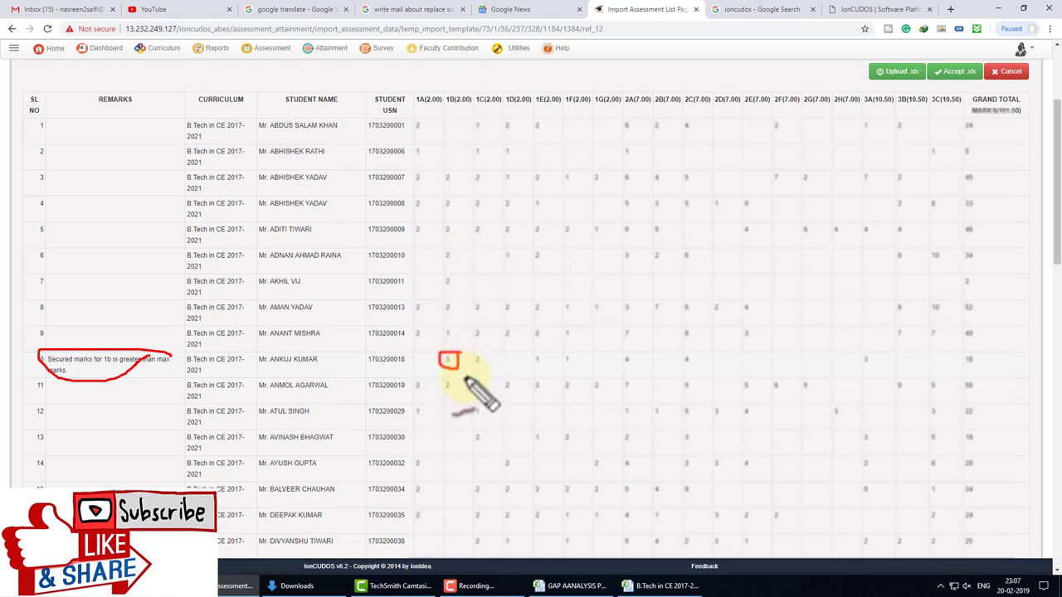
{"action": "scroll", "coordinate": [106, 398], "scroll_direction": "down", "scroll_amount": 5}
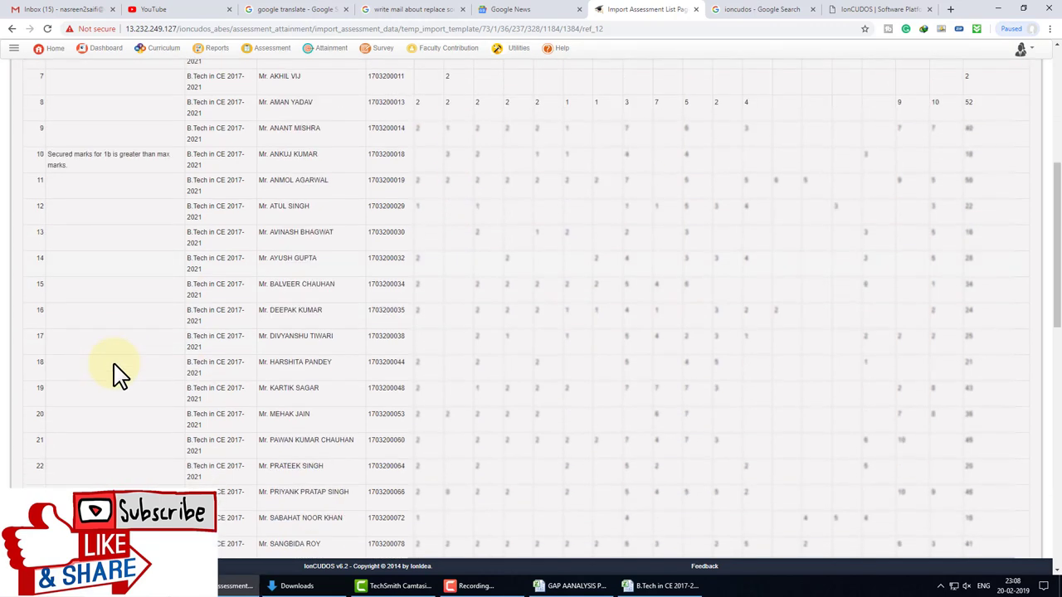
{"action": "scroll", "coordinate": [121, 375], "scroll_direction": "down", "scroll_amount": 2}
{"action": "scroll", "coordinate": [120, 382], "scroll_direction": "down", "scroll_amount": 2}
{"action": "scroll", "coordinate": [123, 388], "scroll_direction": "down", "scroll_amount": 1}
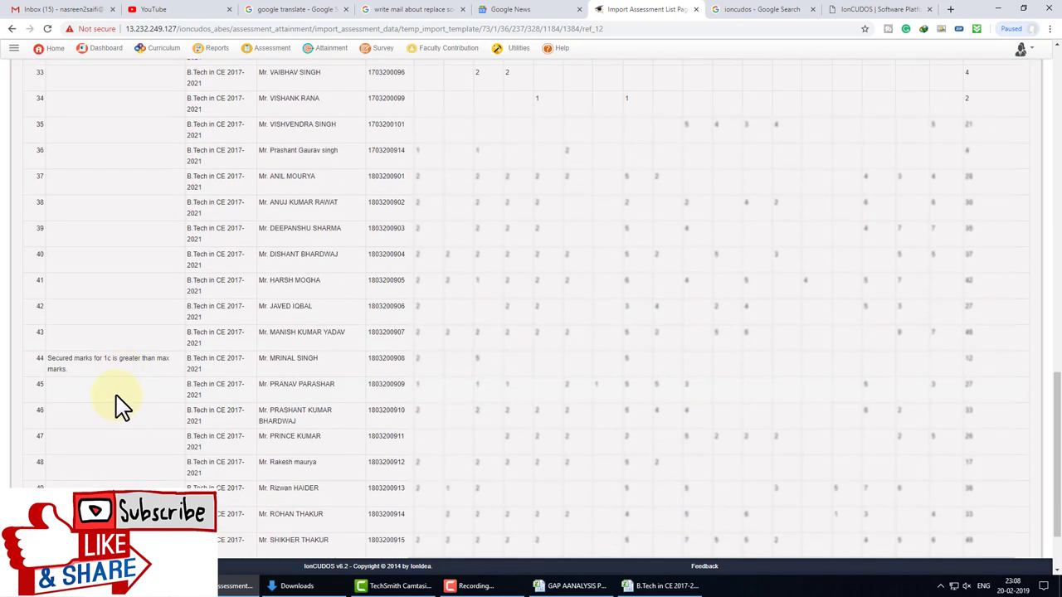
{"action": "scroll", "coordinate": [120, 390], "scroll_direction": "up", "scroll_amount": 7}
{"action": "scroll", "coordinate": [120, 390], "scroll_direction": "up", "scroll_amount": 3}
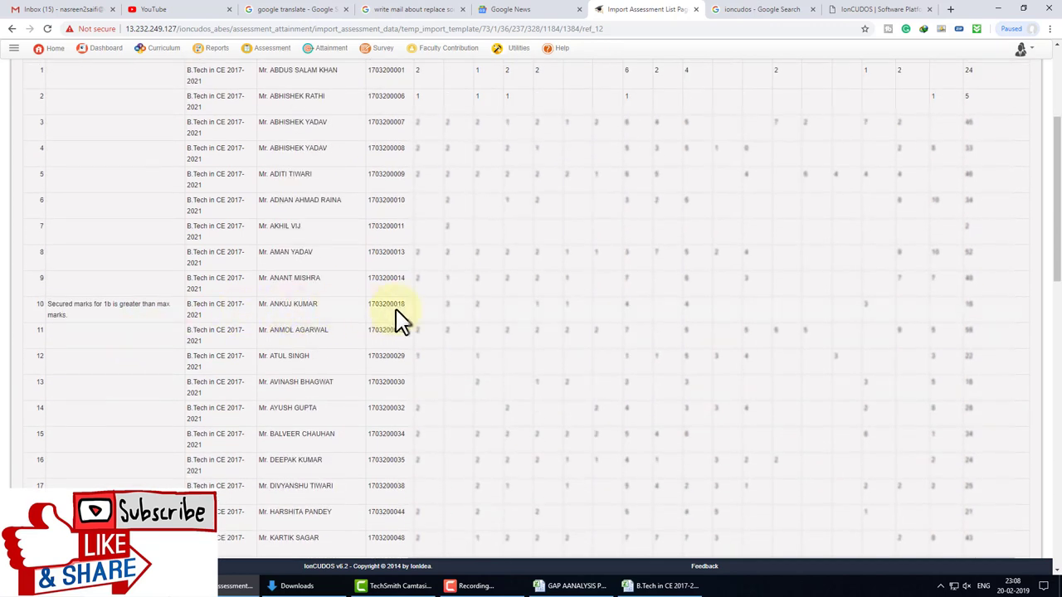
{"action": "scroll", "coordinate": [103, 326], "scroll_direction": "down", "scroll_amount": 2}
{"action": "scroll", "coordinate": [171, 368], "scroll_direction": "down", "scroll_amount": 4}
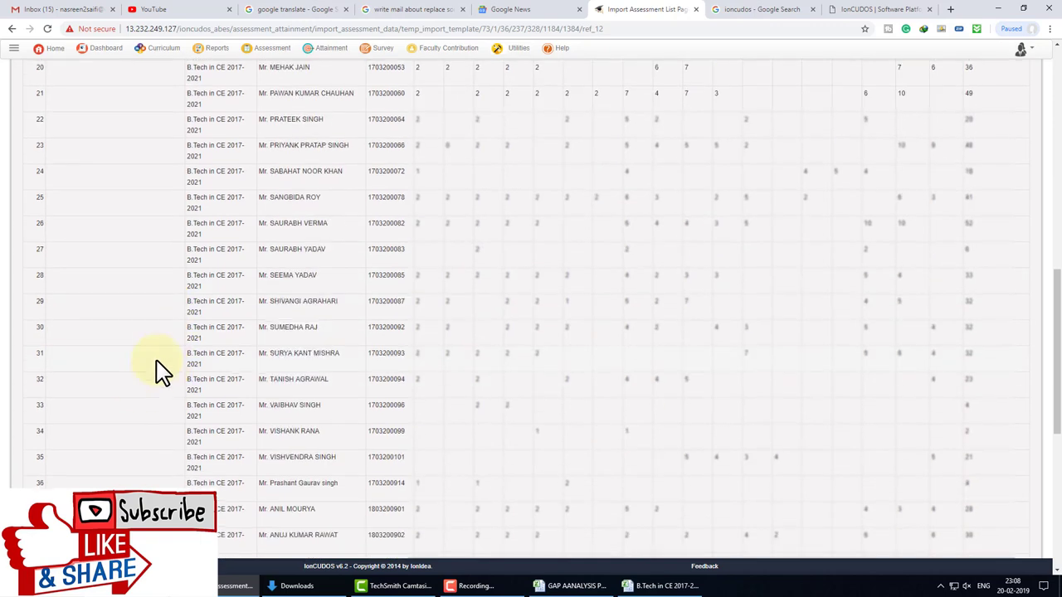
{"action": "scroll", "coordinate": [158, 373], "scroll_direction": "down", "scroll_amount": 3}
{"action": "scroll", "coordinate": [114, 422], "scroll_direction": "down", "scroll_amount": 1}
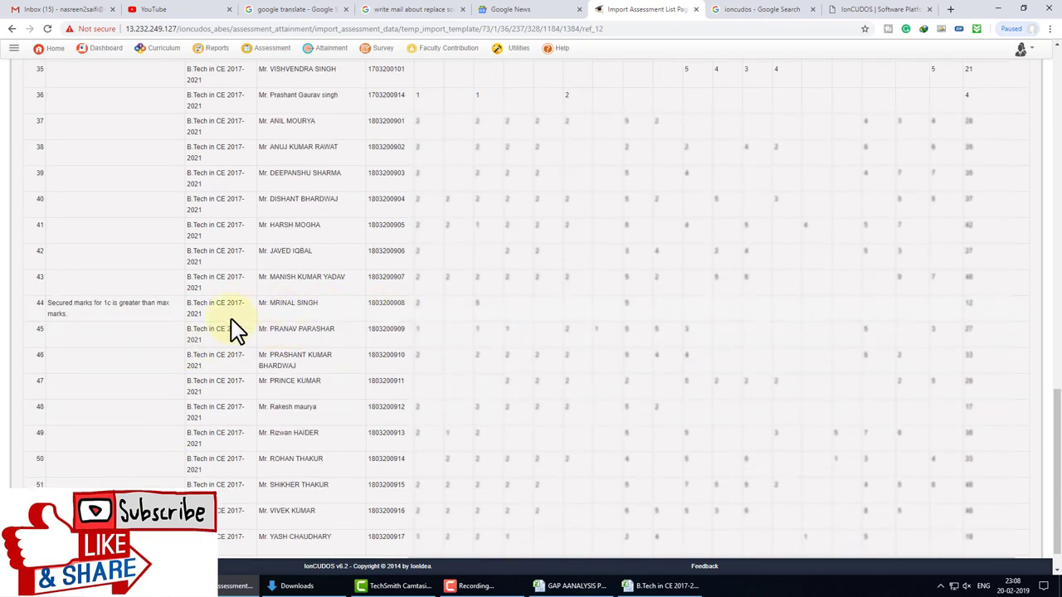
{"action": "scroll", "coordinate": [175, 336], "scroll_direction": "down", "scroll_amount": 1}
{"action": "scroll", "coordinate": [419, 384], "scroll_direction": "up", "scroll_amount": 15}
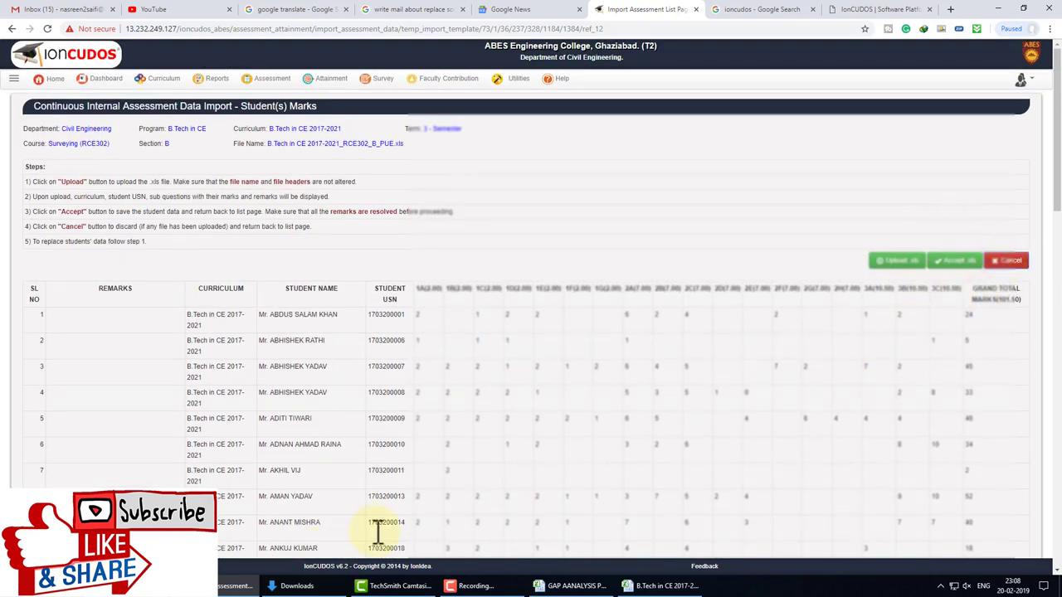
Reopen GAP AANALYSIS PUE SURVEY(1).xlsx, then close both workbooks without saving.
{"action": "left_click", "coordinate": [315, 580]}
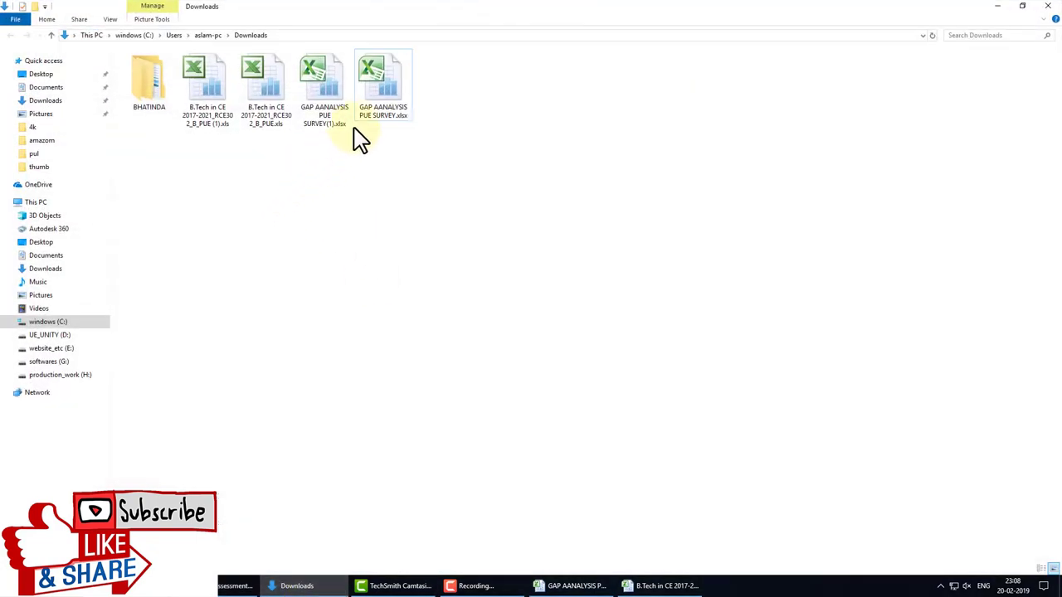
{"action": "double_click", "coordinate": [324, 104]}
{"action": "left_click", "coordinate": [503, 320]}
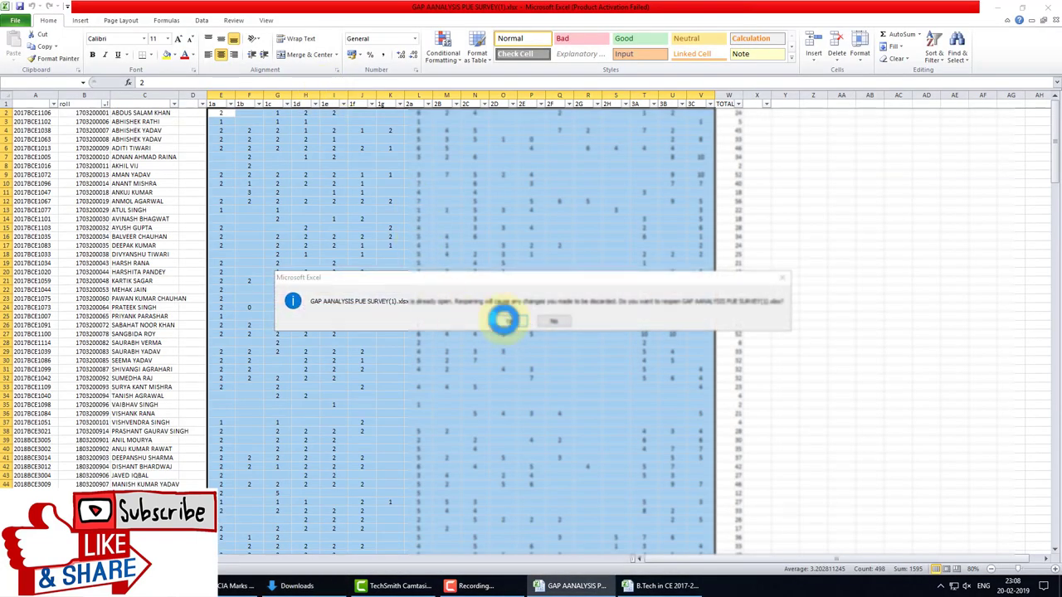
{"action": "left_click", "coordinate": [242, 307]}
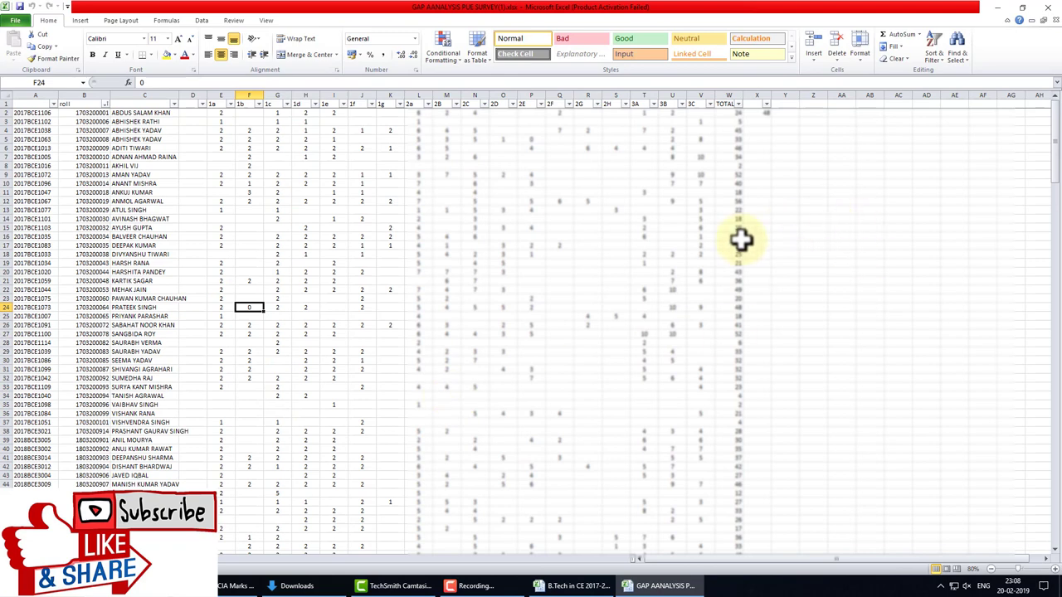
{"action": "left_click", "coordinate": [1046, 7]}
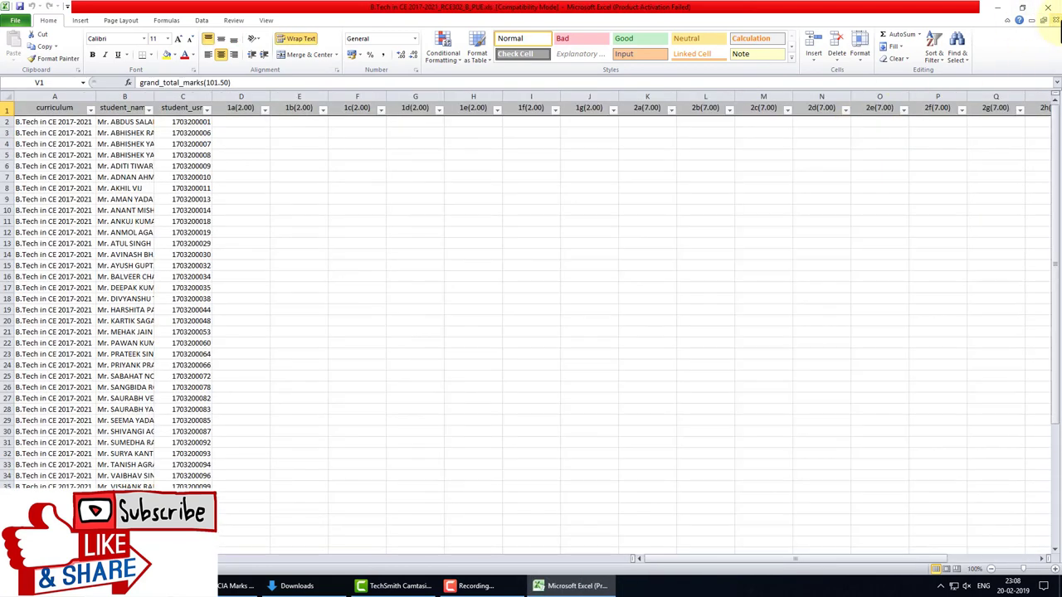
{"action": "left_click", "coordinate": [1047, 7]}
{"action": "left_click", "coordinate": [532, 308]}
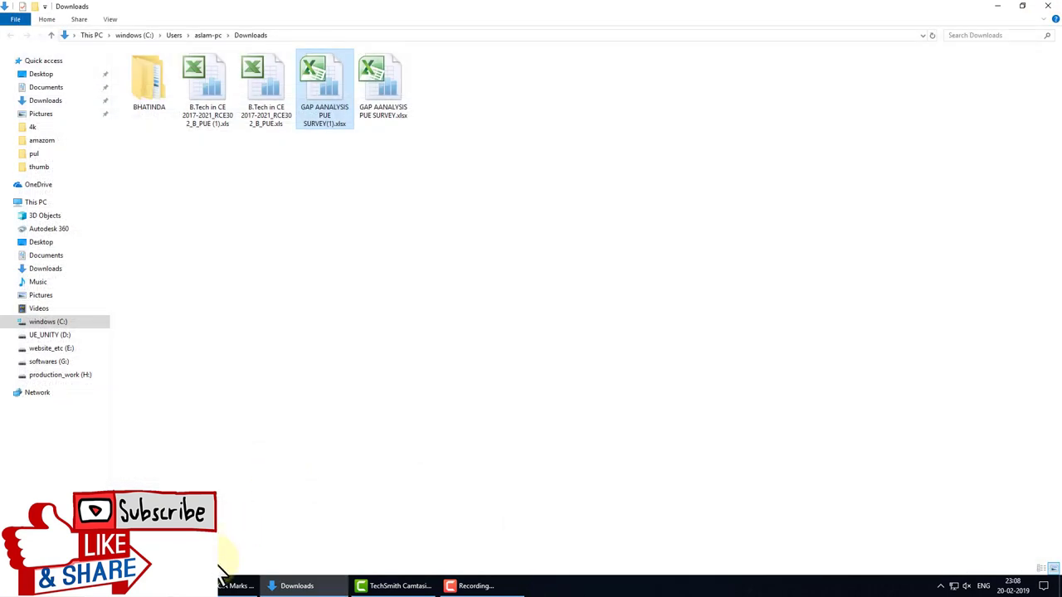
Reopen the survey workbook and check the marks in F11, H17 and G45.
{"action": "double_click", "coordinate": [323, 85]}
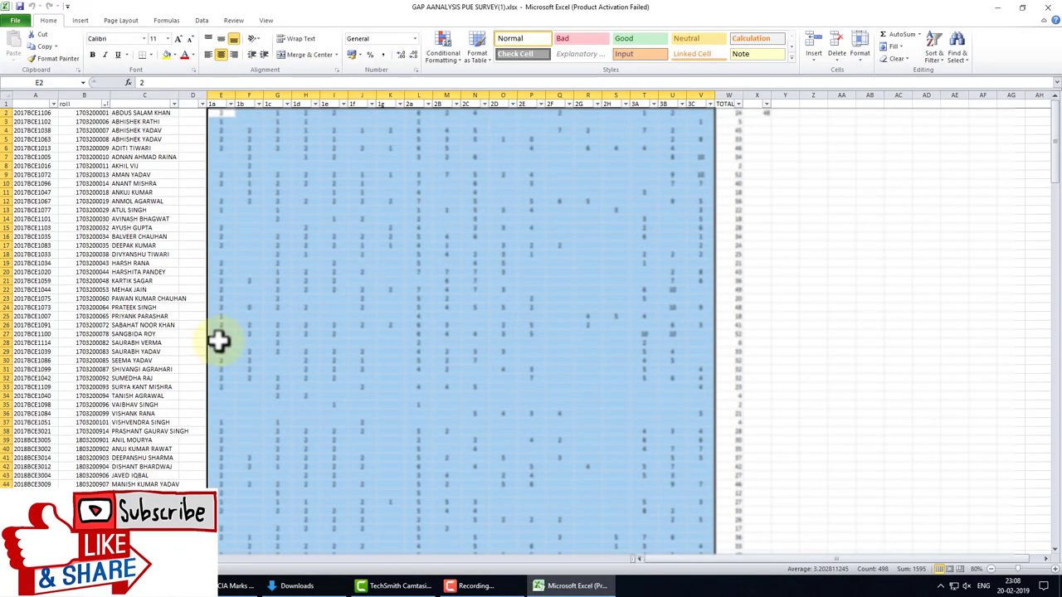
{"action": "left_click", "coordinate": [221, 298]}
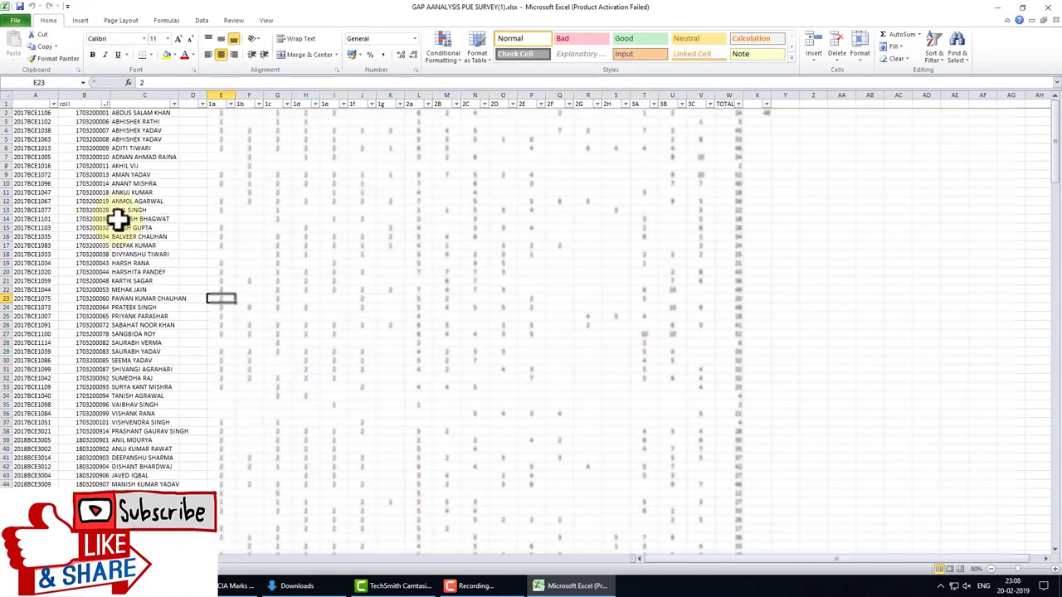
{"action": "scroll", "coordinate": [149, 218], "scroll_direction": "down", "scroll_amount": 1}
{"action": "scroll", "coordinate": [216, 209], "scroll_direction": "up", "scroll_amount": 1}
{"action": "left_click", "coordinate": [253, 192]}
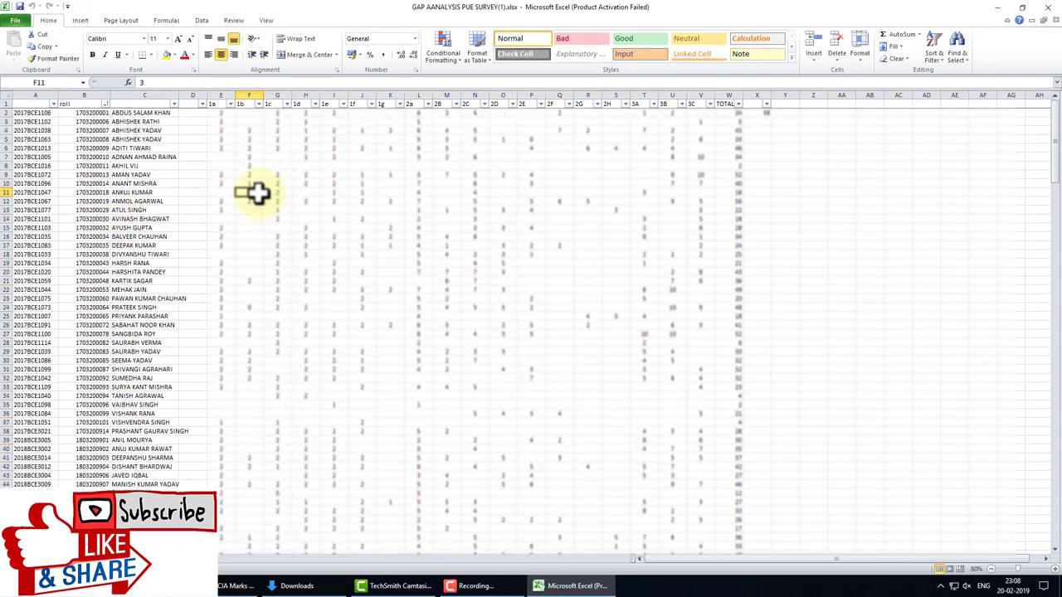
{"action": "type", "text": "2"}
{"action": "left_click", "coordinate": [300, 245]}
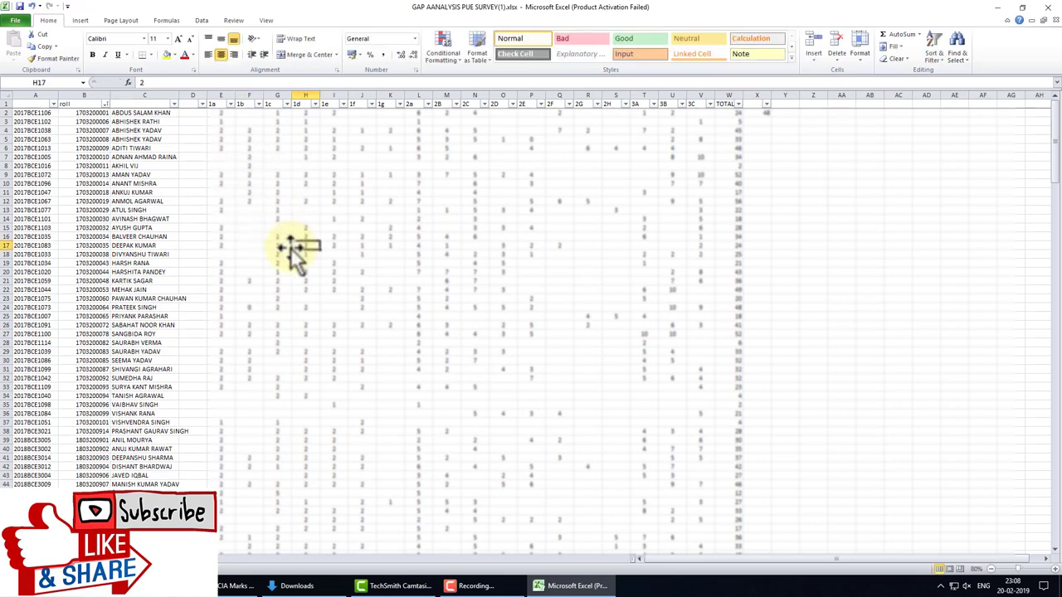
{"action": "scroll", "coordinate": [263, 351], "scroll_direction": "down", "scroll_amount": 1}
{"action": "scroll", "coordinate": [263, 351], "scroll_direction": "down", "scroll_amount": 1}
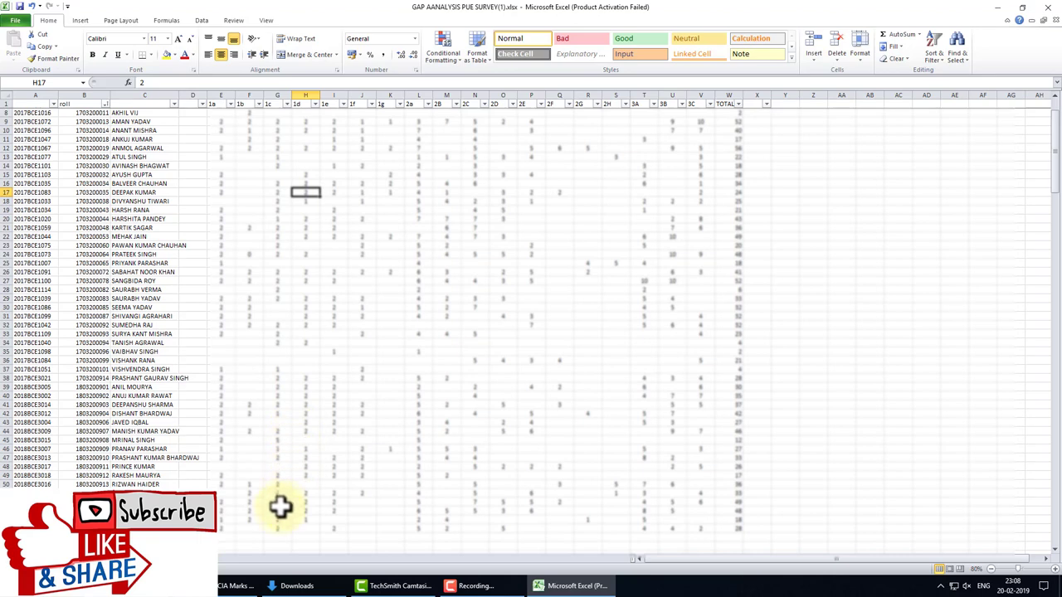
{"action": "double_click", "coordinate": [277, 440]}
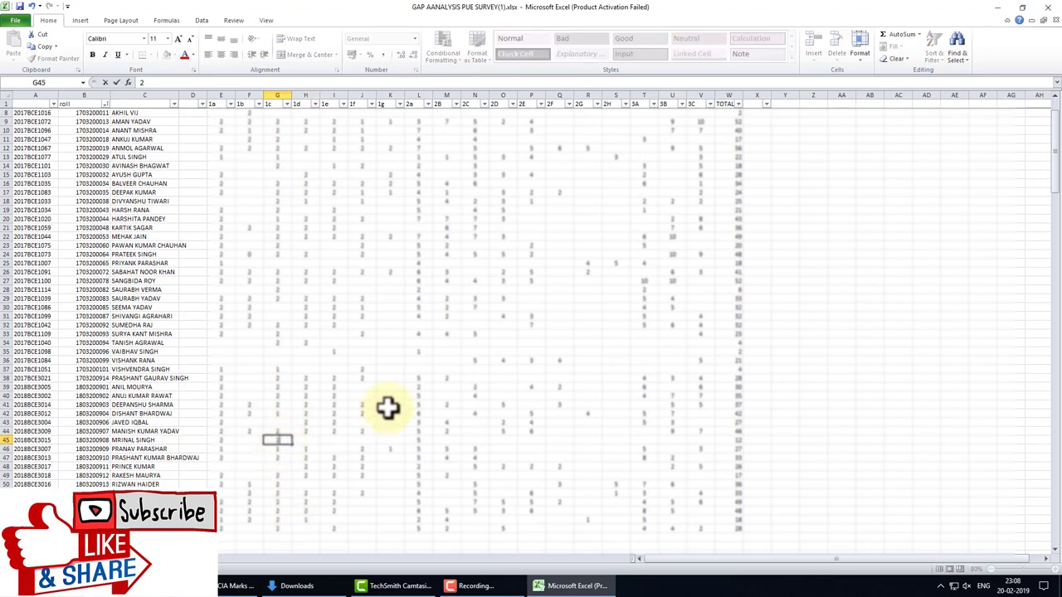
Save and close the corrected marks workbook, returning to the IonCUDOS marks page.
{"action": "left_click", "coordinate": [1048, 7]}
{"action": "left_click", "coordinate": [488, 302]}
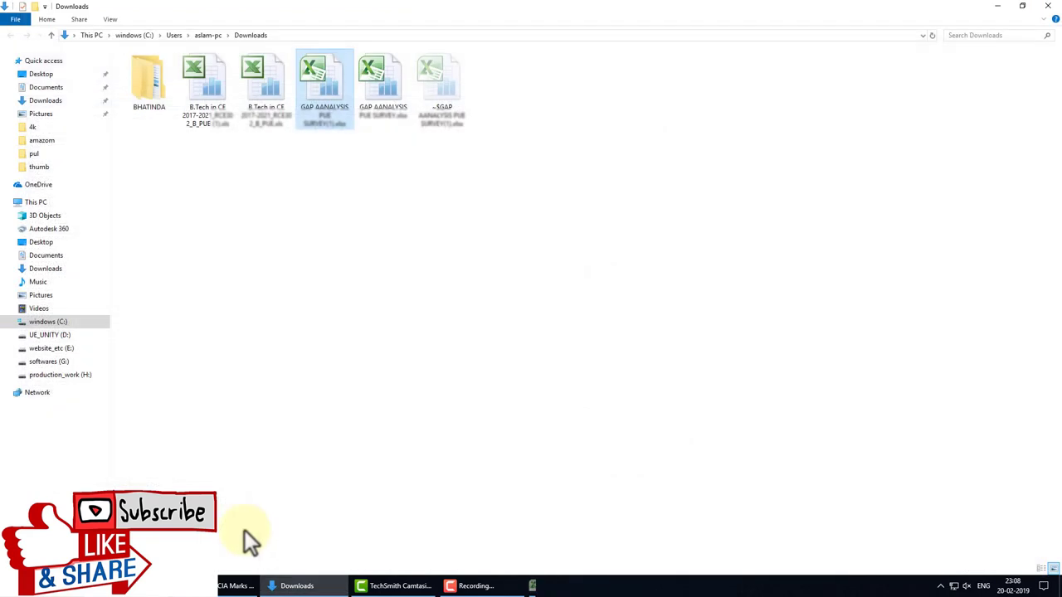
{"action": "left_click", "coordinate": [236, 585]}
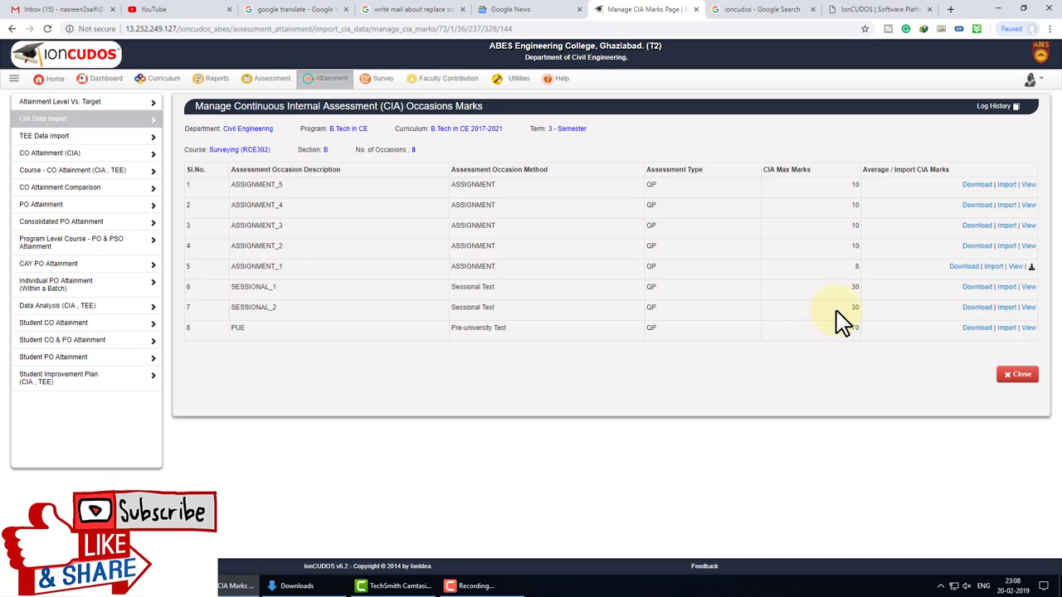
Open the PUE import page and re-upload the RCE302_B_PUE .xls marks file.
{"action": "left_click", "coordinate": [1006, 328]}
{"action": "left_click", "coordinate": [1005, 329]}
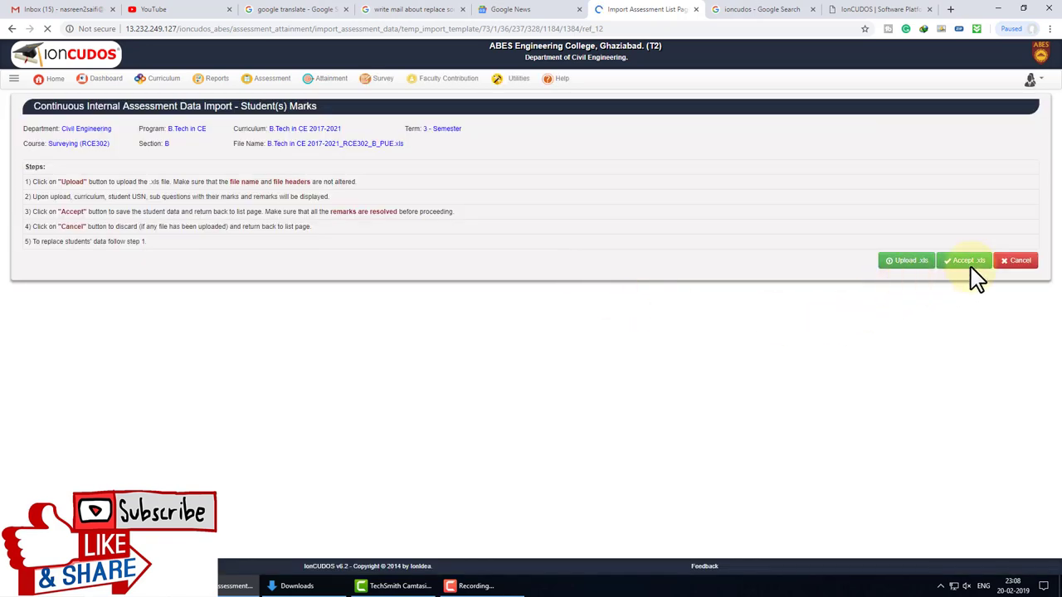
{"action": "left_click", "coordinate": [907, 262]}
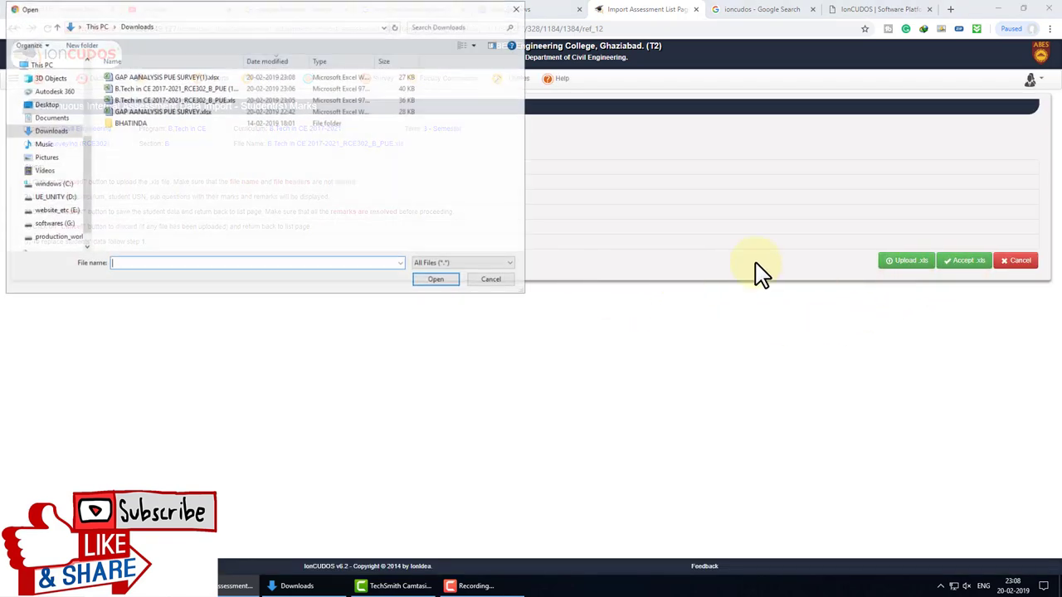
{"action": "double_click", "coordinate": [177, 100]}
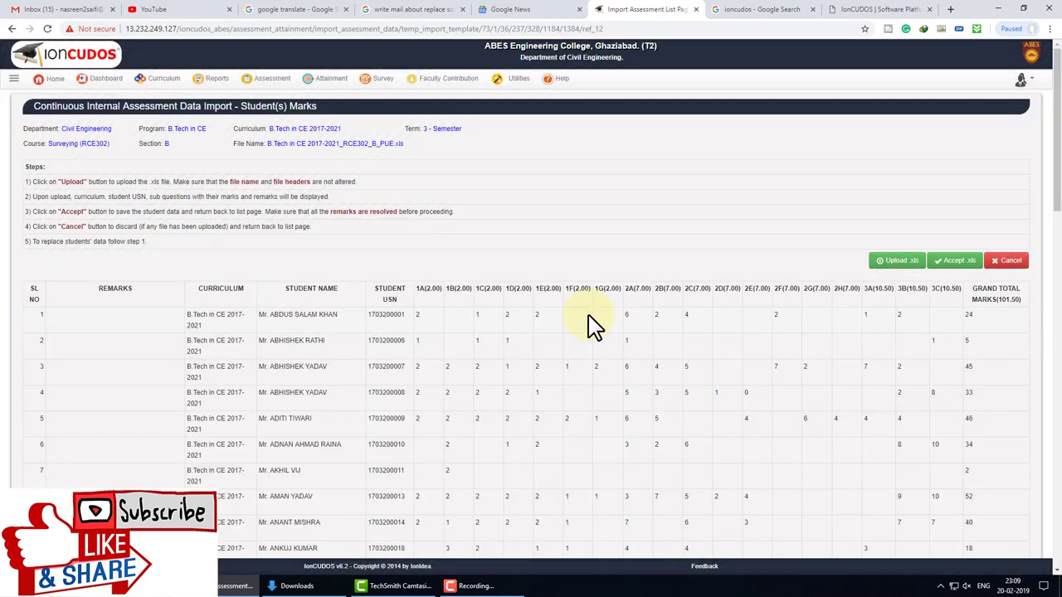
Review the import remarks flagging marks above the maximum for questions 1b and 1c.
{"action": "scroll", "coordinate": [703, 352], "scroll_direction": "down", "scroll_amount": 3}
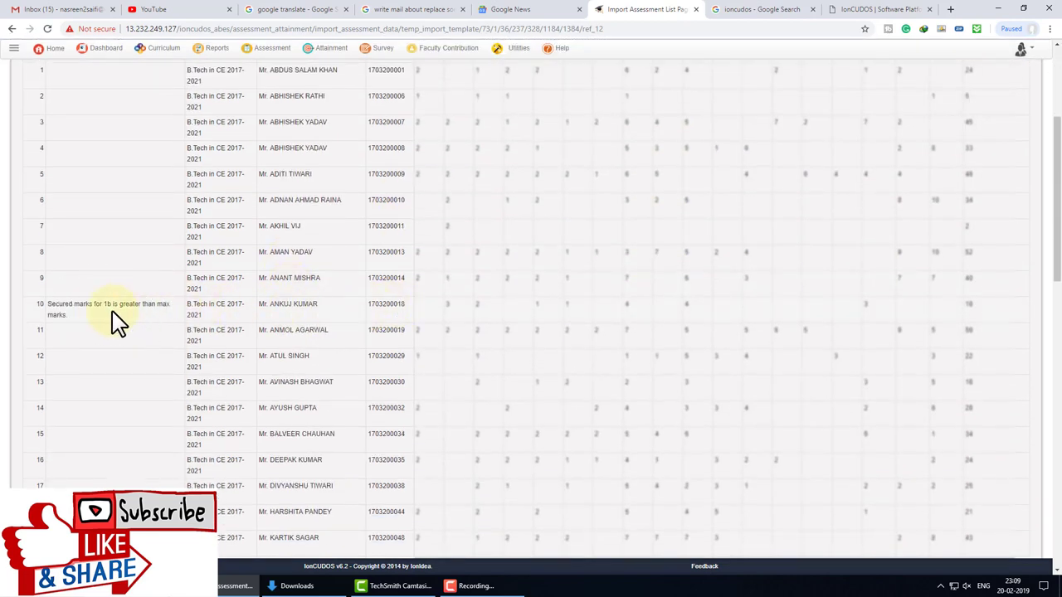
{"action": "scroll", "coordinate": [296, 323], "scroll_direction": "down", "scroll_amount": 1}
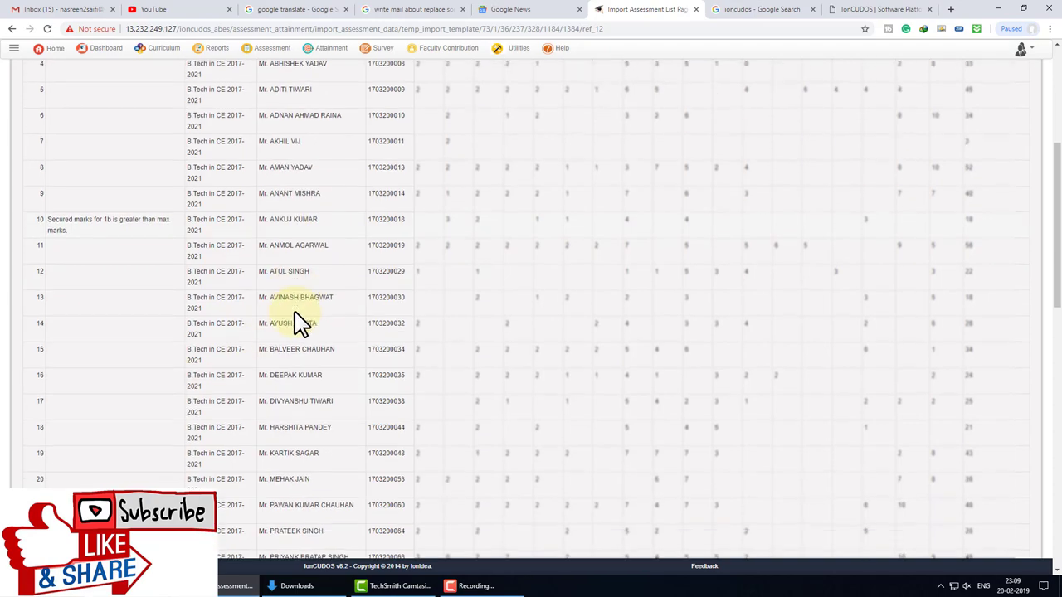
{"action": "scroll", "coordinate": [296, 324], "scroll_direction": "down", "scroll_amount": 3}
{"action": "scroll", "coordinate": [296, 324], "scroll_direction": "down", "scroll_amount": 3}
{"action": "scroll", "coordinate": [299, 321], "scroll_direction": "down", "scroll_amount": 2}
{"action": "scroll", "coordinate": [299, 321], "scroll_direction": "down", "scroll_amount": 2}
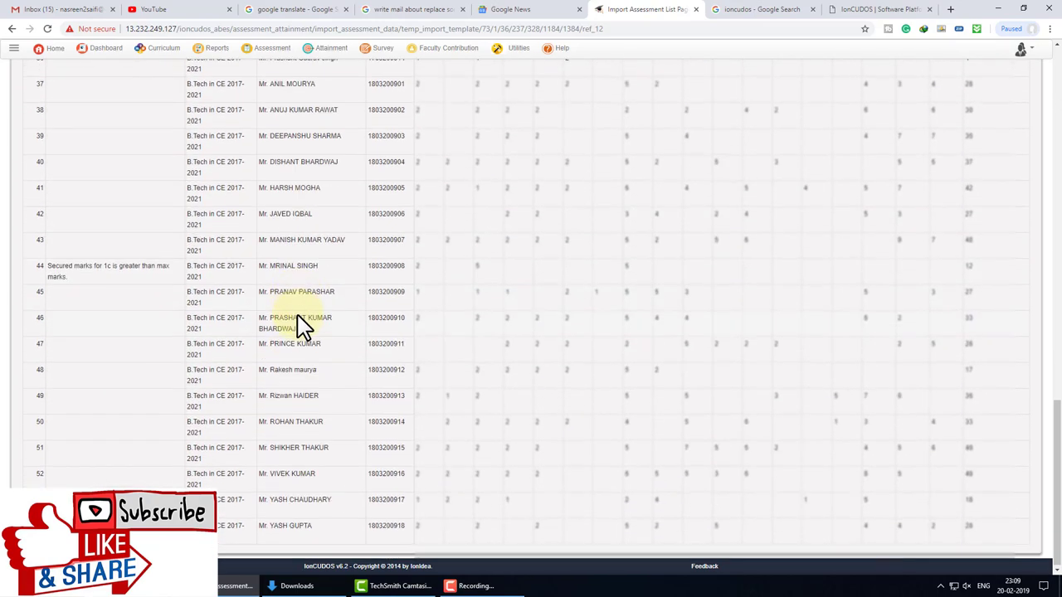
{"action": "left_click", "coordinate": [445, 301]}
Discard the uploaded PUE marks that contain errors.
{"action": "scroll", "coordinate": [578, 366], "scroll_direction": "up", "scroll_amount": 7}
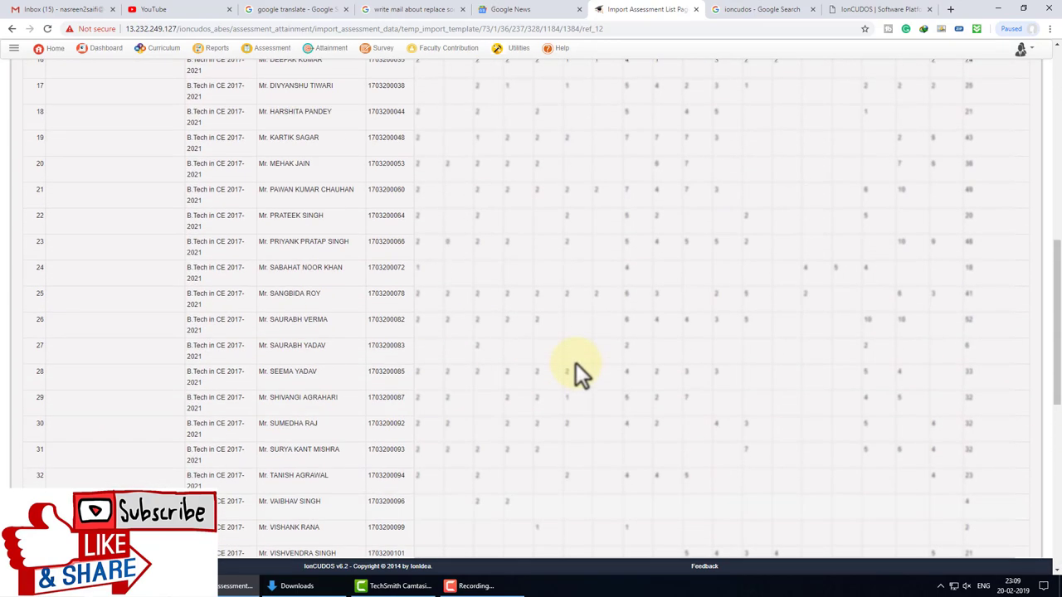
{"action": "scroll", "coordinate": [578, 367], "scroll_direction": "up", "scroll_amount": 7}
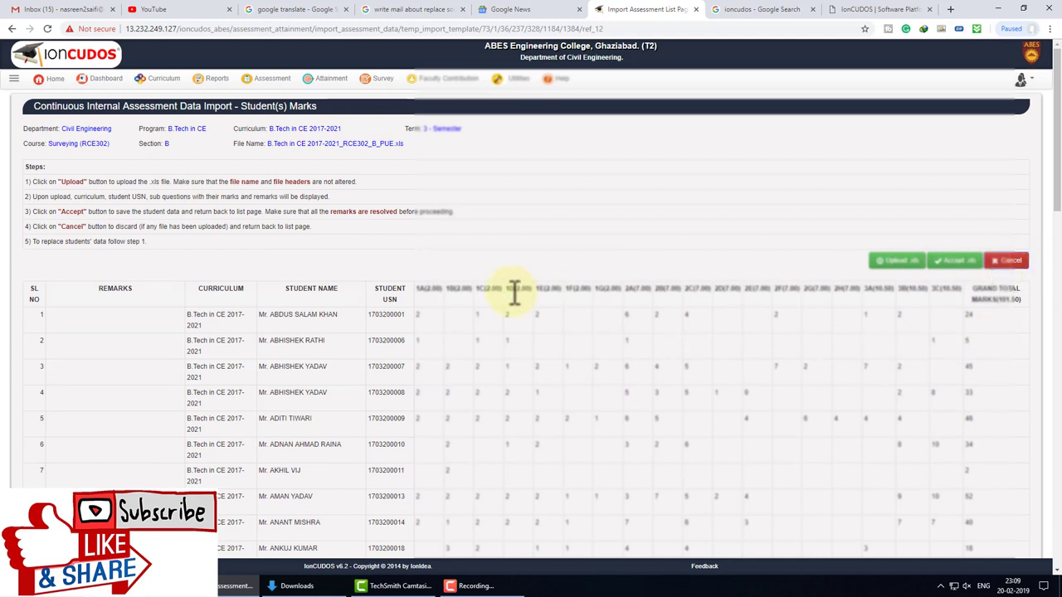
{"action": "left_click", "coordinate": [988, 267]}
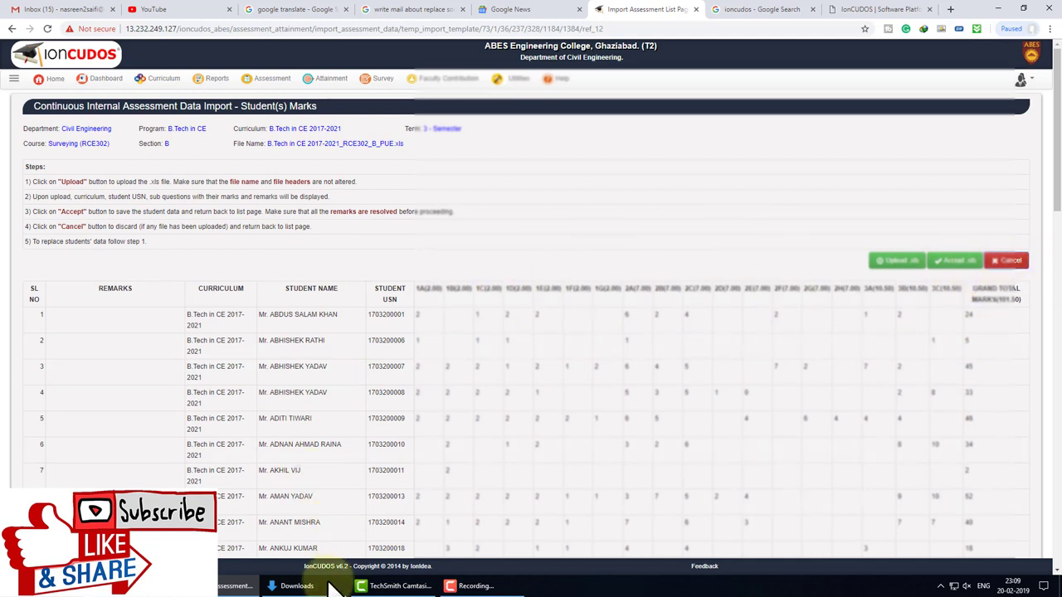
{"action": "mouse_move", "coordinate": [298, 586]}
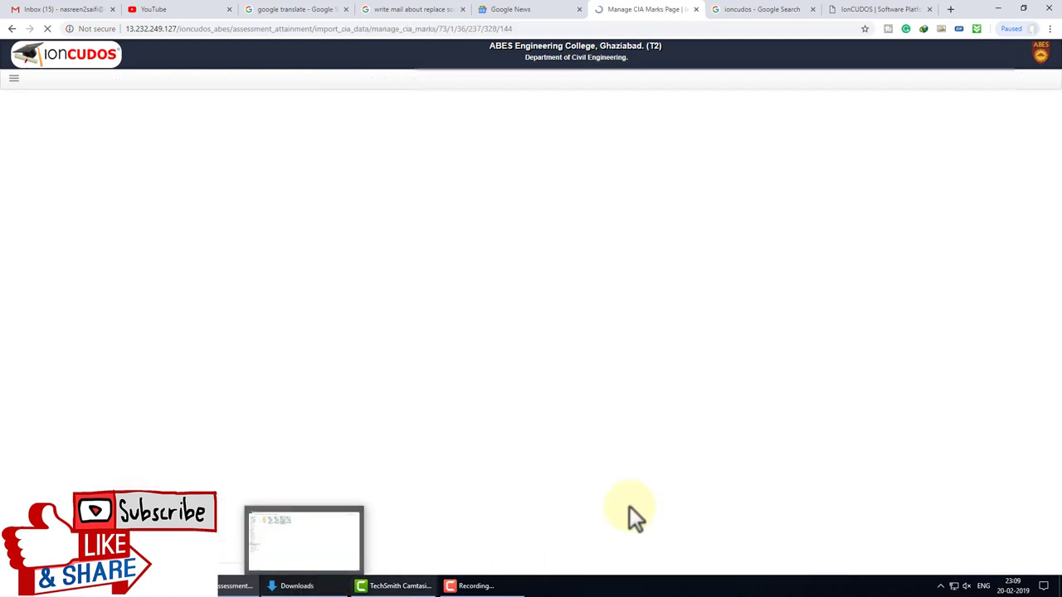
Reopen GAP AANALYSIS PUE SURVEY(1).xlsx from the Downloads folder in Excel for correction.
{"action": "left_click", "coordinate": [320, 586]}
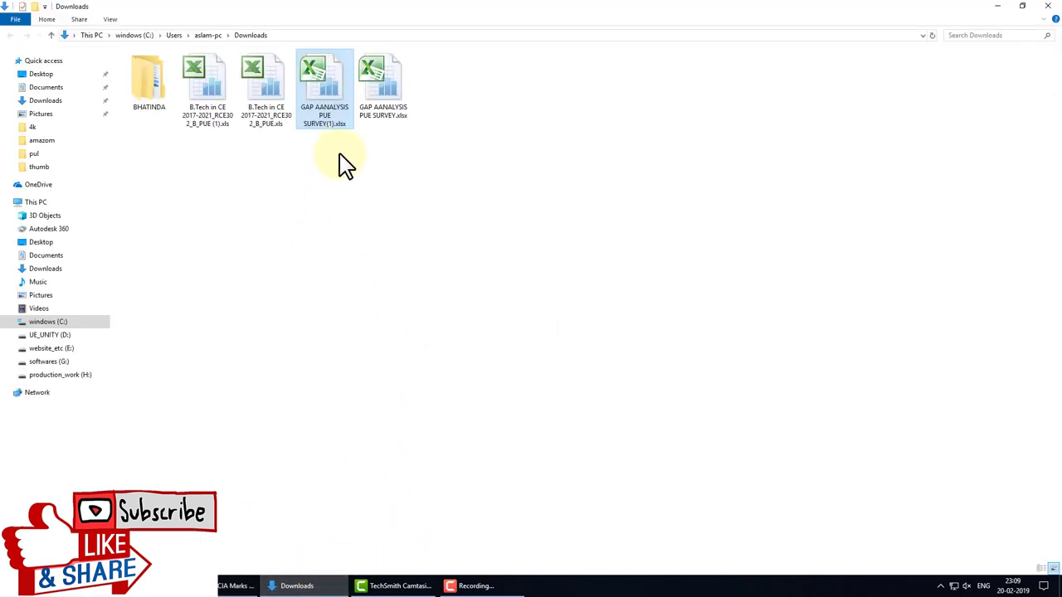
{"action": "right_click", "coordinate": [325, 101]}
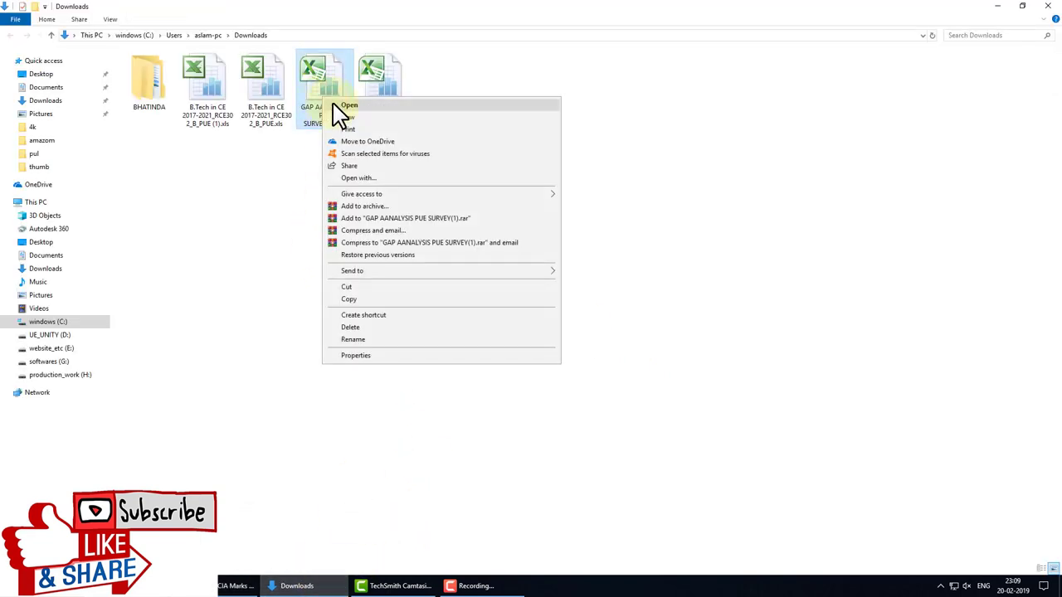
{"action": "left_click", "coordinate": [349, 106]}
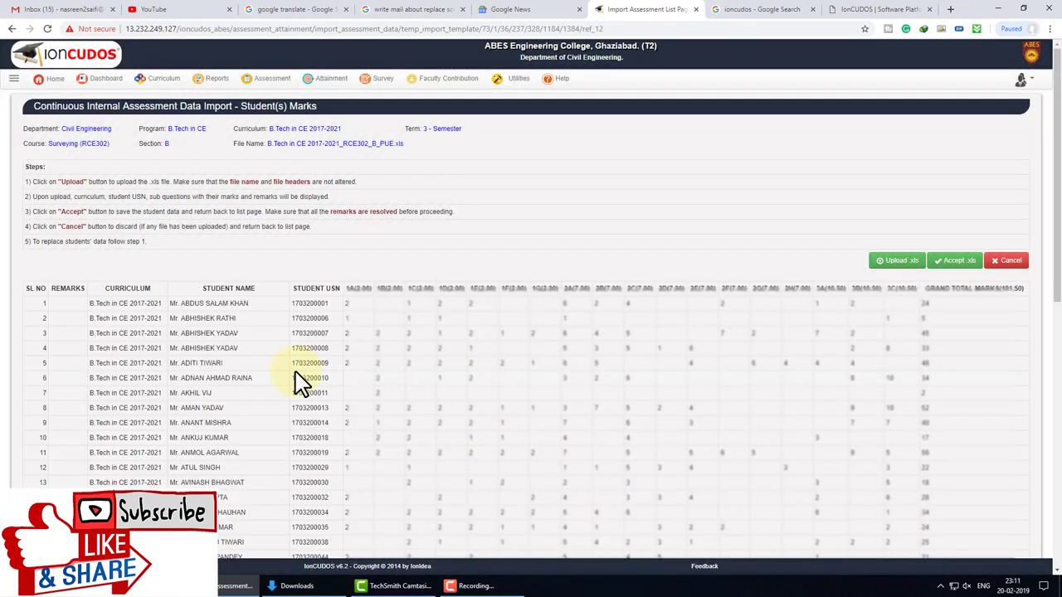
Check the re-uploaded table has no remarks and accept the RCE302 section B PUE marks.
{"action": "scroll", "coordinate": [280, 356], "scroll_direction": "down", "scroll_amount": 3}
{"action": "scroll", "coordinate": [142, 285], "scroll_direction": "down", "scroll_amount": 4}
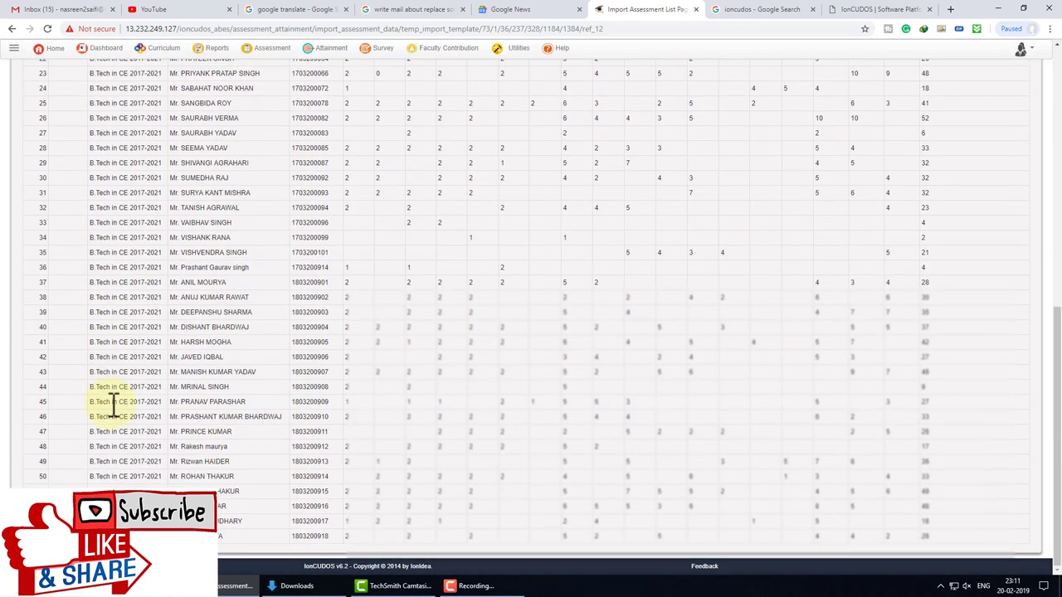
{"action": "scroll", "coordinate": [630, 464], "scroll_direction": "up", "scroll_amount": 10}
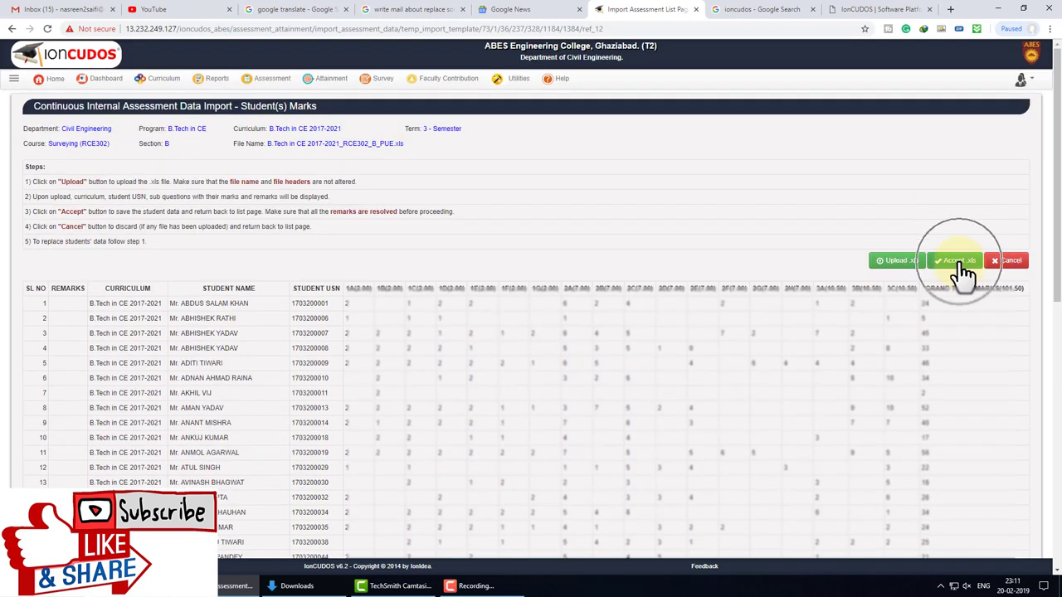
{"action": "left_click", "coordinate": [954, 260]}
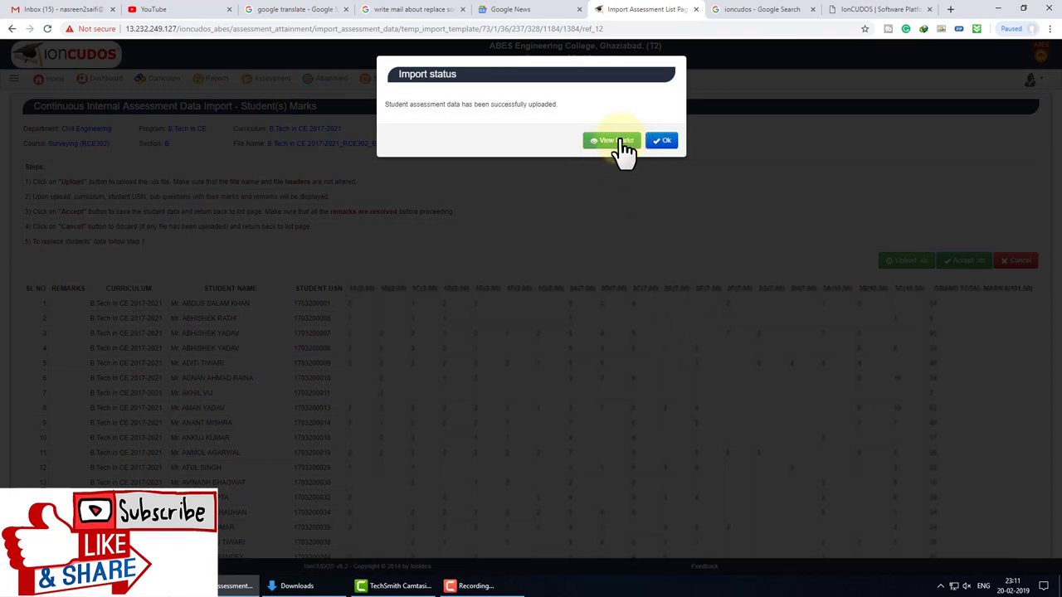
Review the imported PUE marks, then return to the CIA data import list.
{"action": "left_click", "coordinate": [615, 143]}
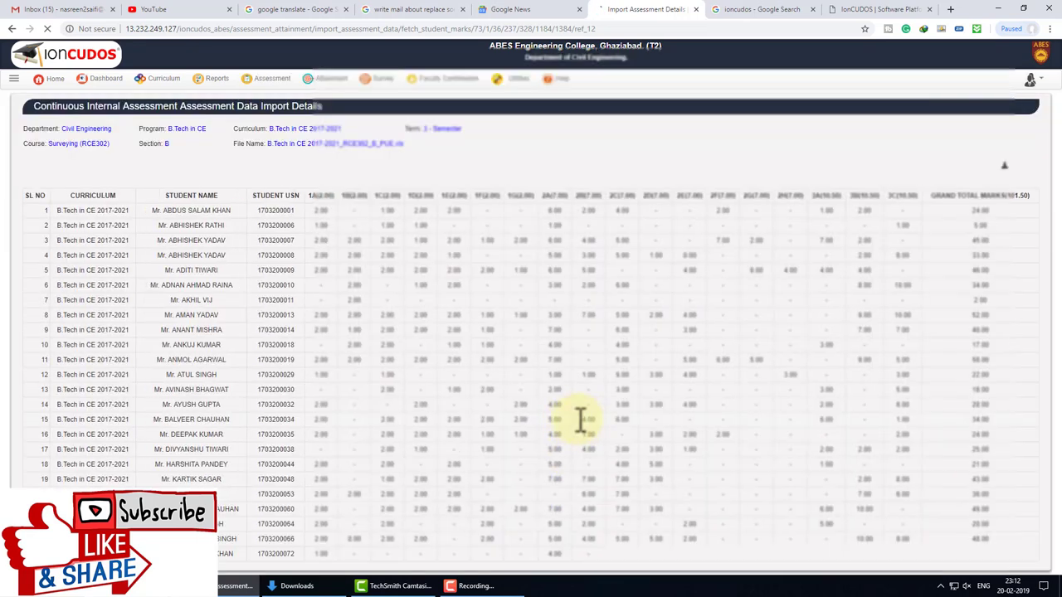
{"action": "scroll", "coordinate": [598, 294], "scroll_direction": "down", "scroll_amount": 3}
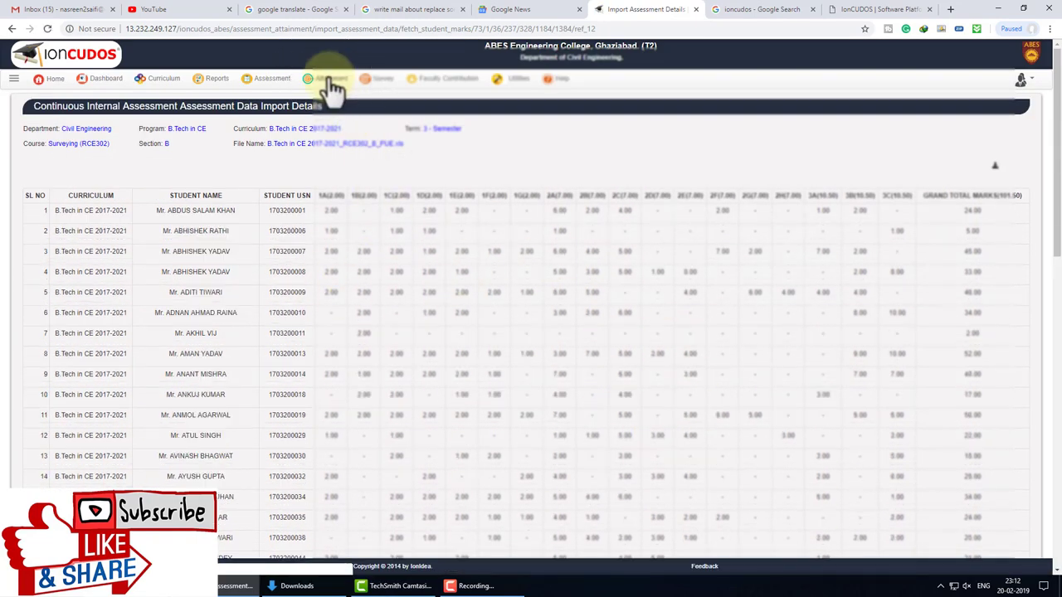
{"action": "left_click", "coordinate": [331, 87]}
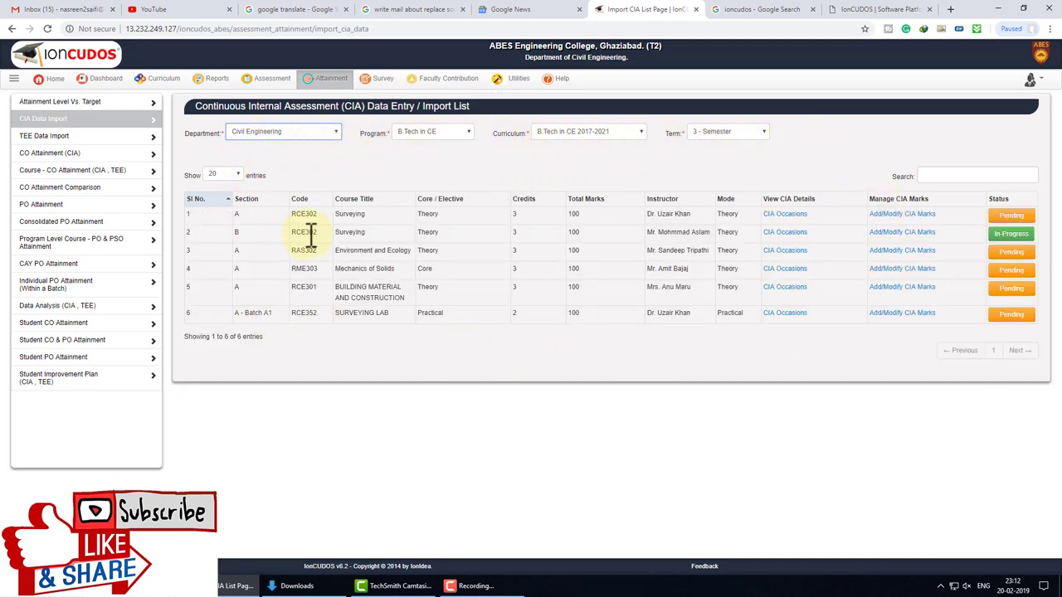
Open Surveying section B CIA marks and download the imported PUE occasion marks.
{"action": "left_click", "coordinate": [891, 233]}
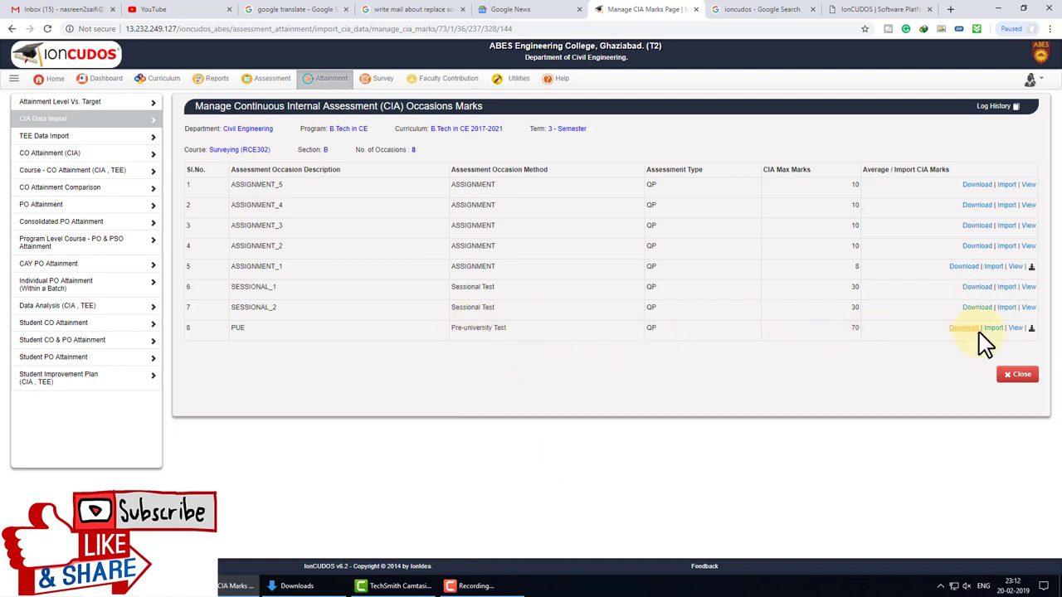
{"action": "left_click", "coordinate": [1031, 329]}
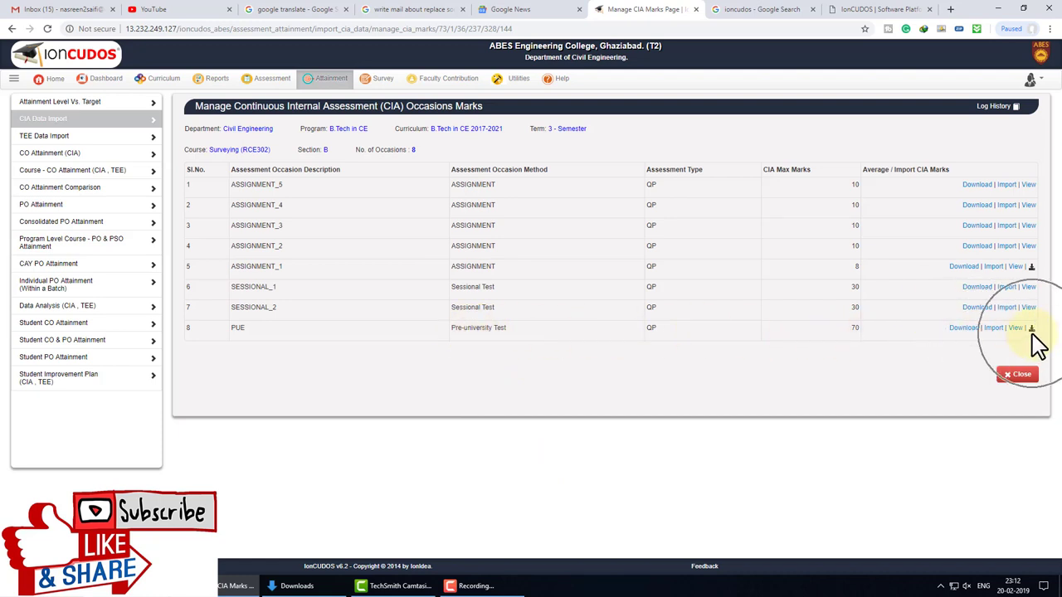